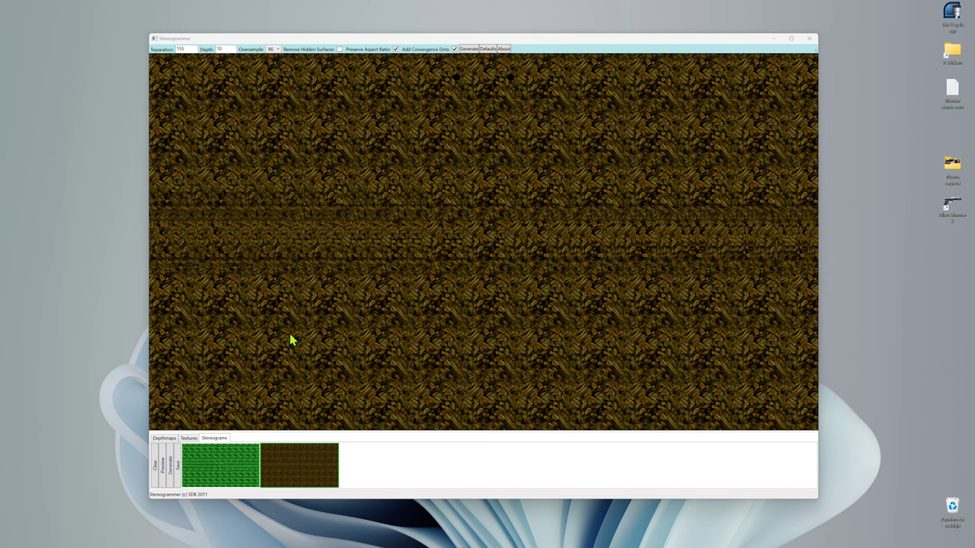
- Switch from Stereograms back to Depthmaps so the Cabron depth map shows full-size
{"action": "left_click", "coordinate": [166, 439]}
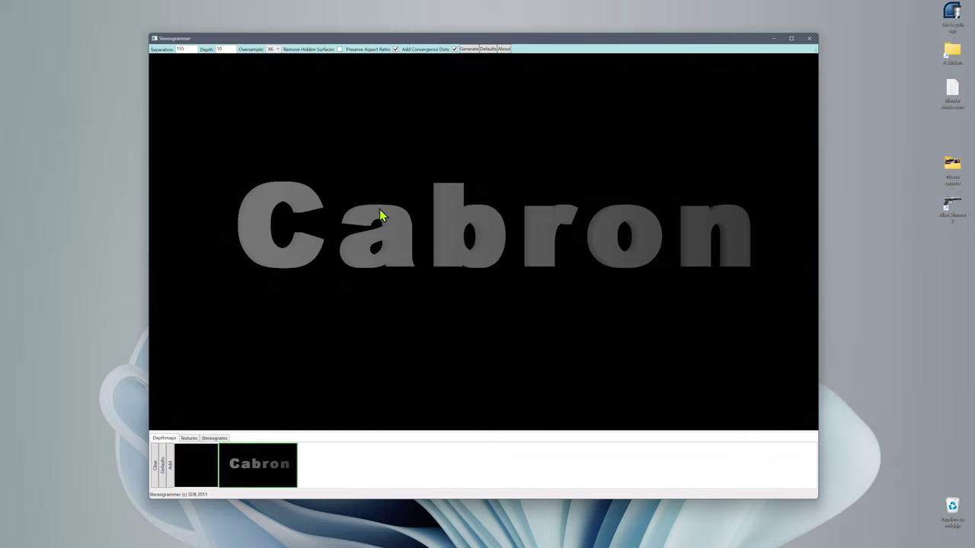
{"action": "left_click", "coordinate": [214, 440]}
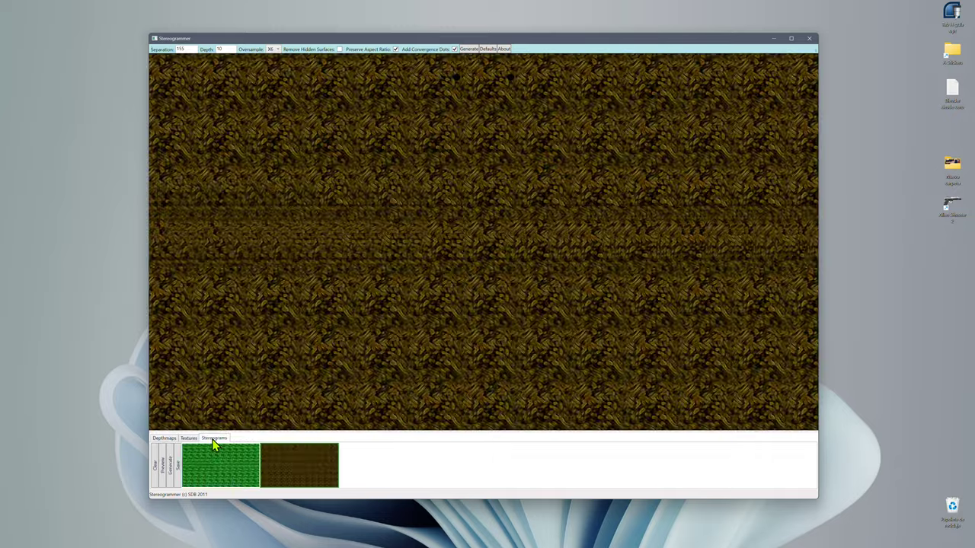
{"action": "left_click", "coordinate": [170, 440]}
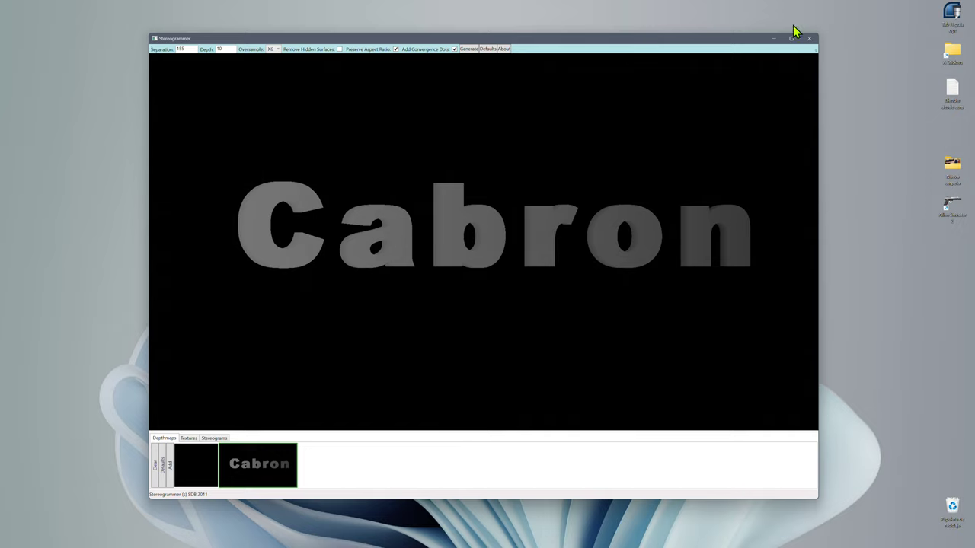
- Close Stereogrammer and start Blender 4.0 with its default scene, splash screen dismissed
{"action": "left_click", "coordinate": [811, 42]}
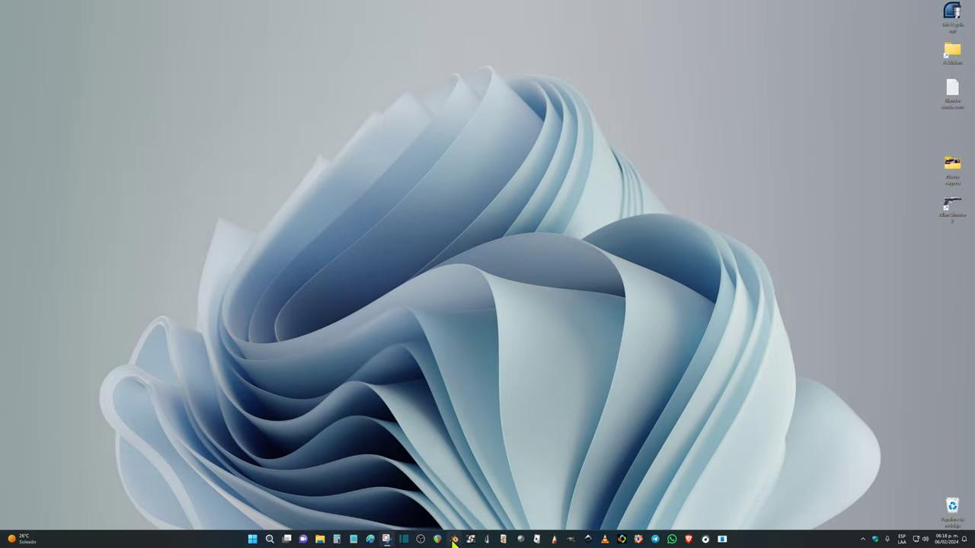
{"action": "mouse_move", "coordinate": [456, 543]}
{"action": "left_click", "coordinate": [455, 541]}
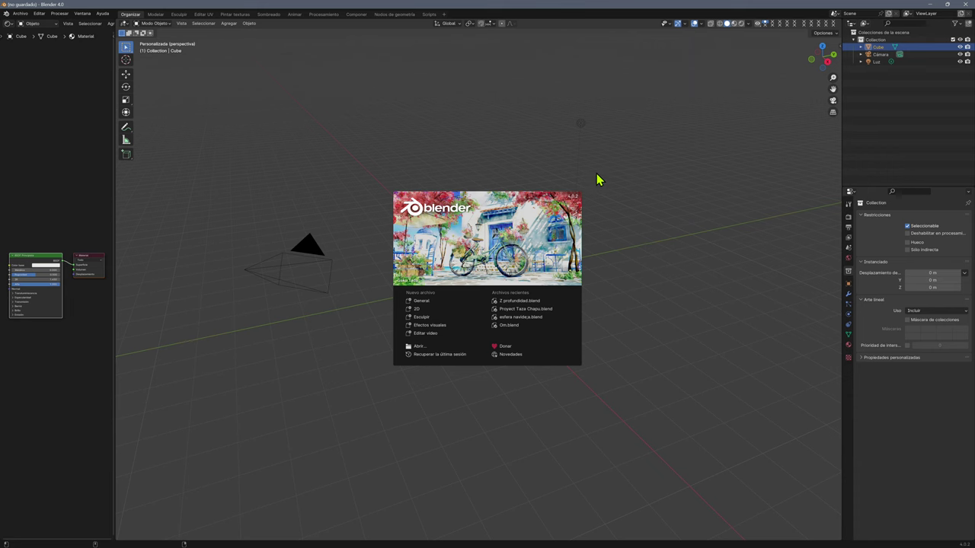
{"action": "left_click", "coordinate": [641, 207]}
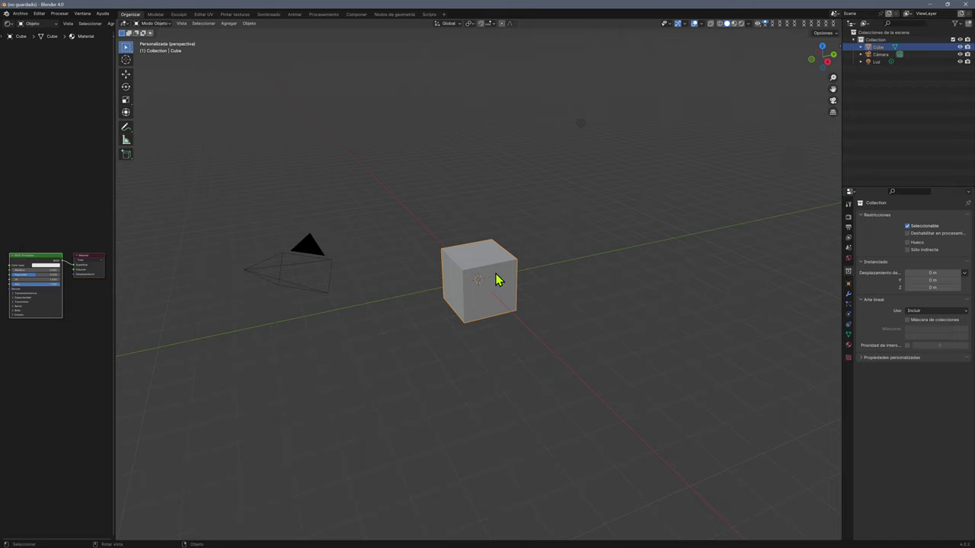
- Delete the default cube and bring up the Shift+A add menu
{"action": "key", "text": "Delete"}
{"action": "right_click", "coordinate": [460, 203]}
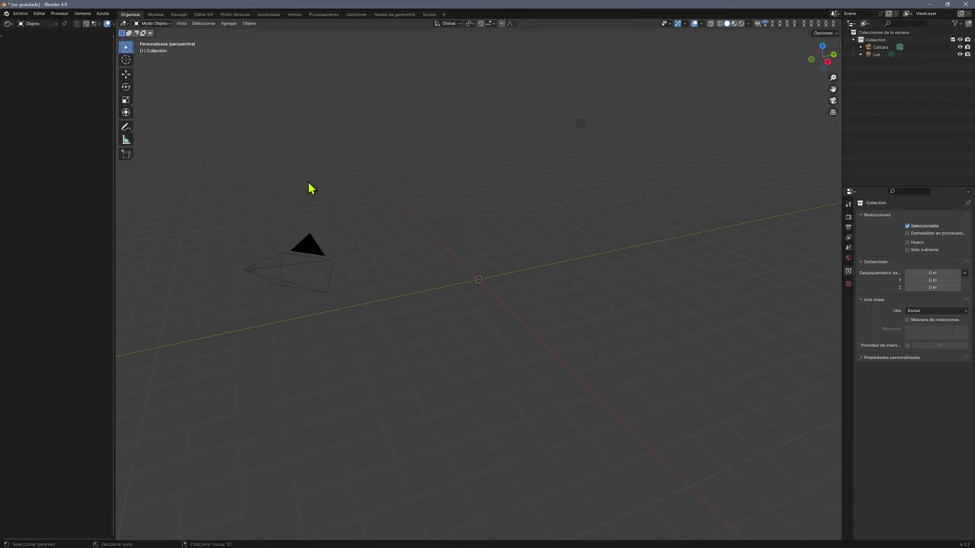
{"action": "key", "text": "shift+a"}
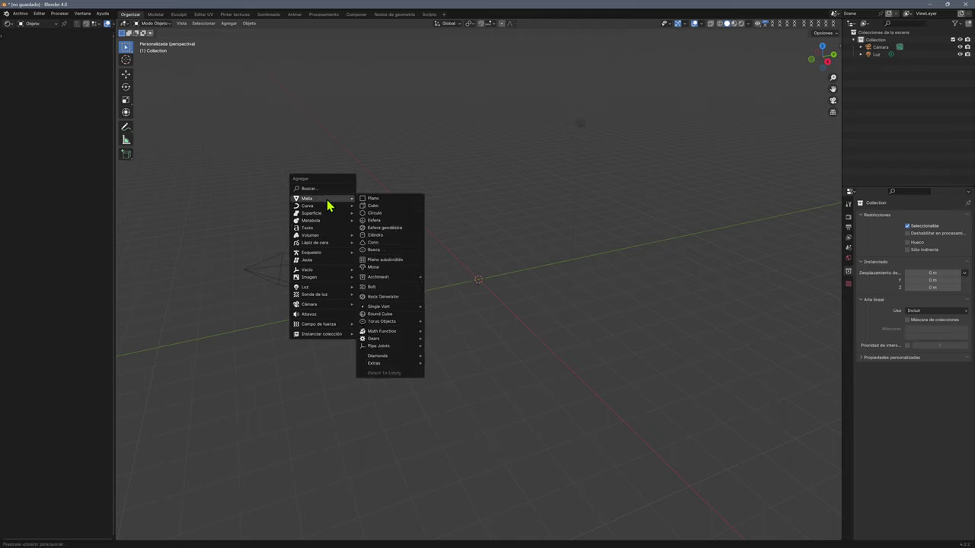
{"action": "mouse_move", "coordinate": [308, 198]}
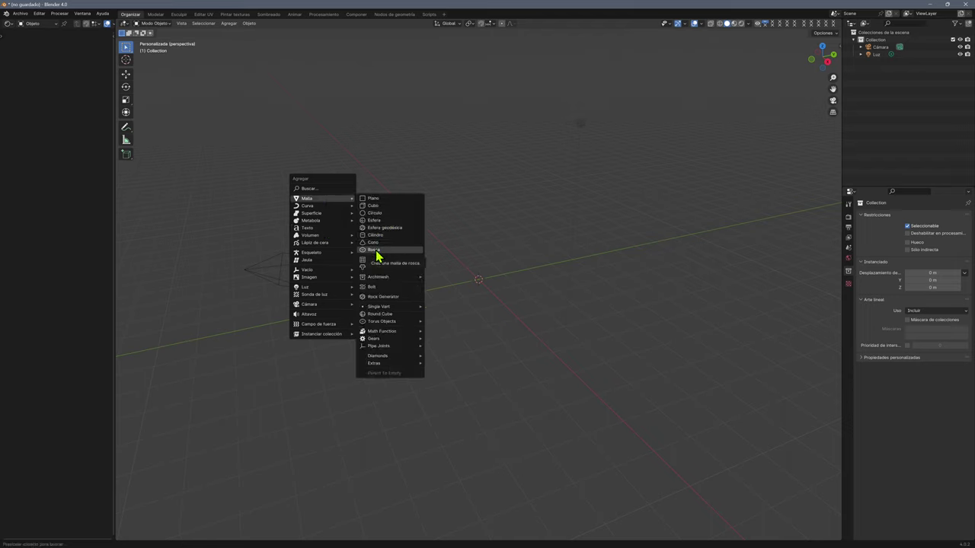
- Add a Rosca torus, reduce its major radius to 0.69 m and tilt it around X
{"action": "left_click", "coordinate": [375, 250]}
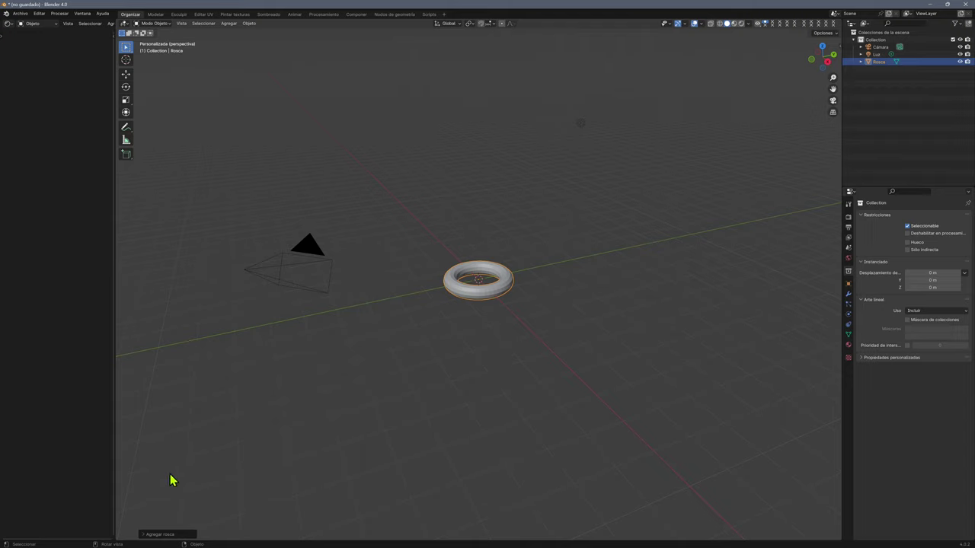
{"action": "left_click", "coordinate": [145, 536]}
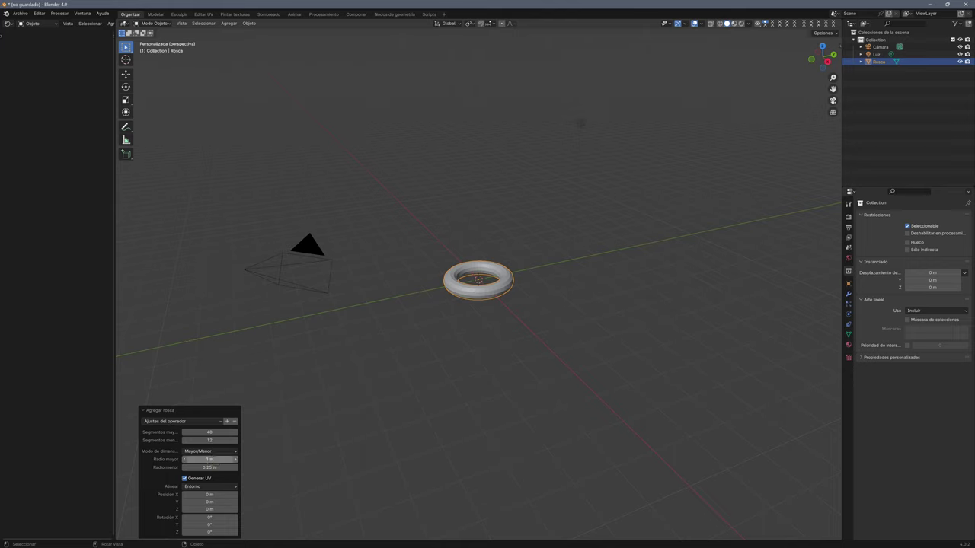
{"action": "left_click_drag", "start_coordinate": [209, 459], "coordinate": [164, 459]}
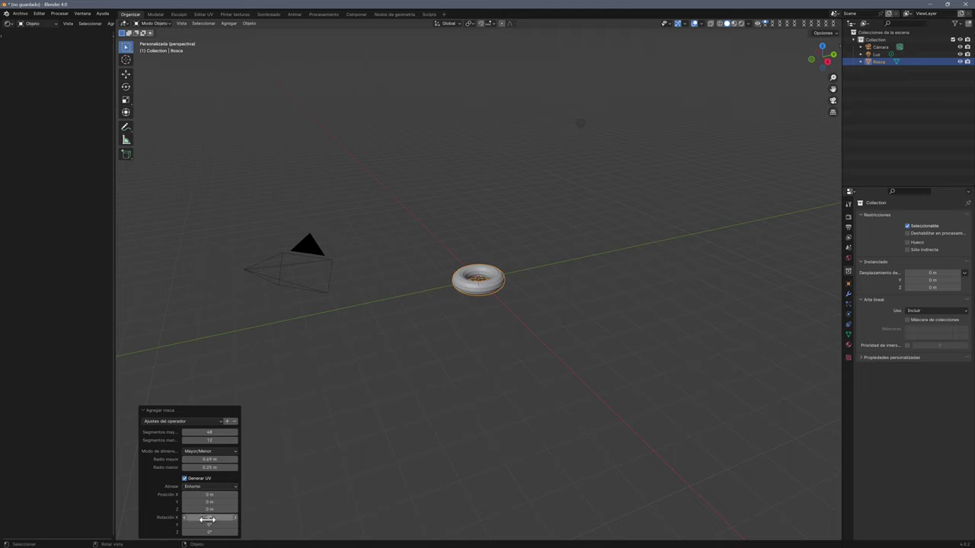
{"action": "left_click_drag", "start_coordinate": [210, 517], "coordinate": [233, 517]}
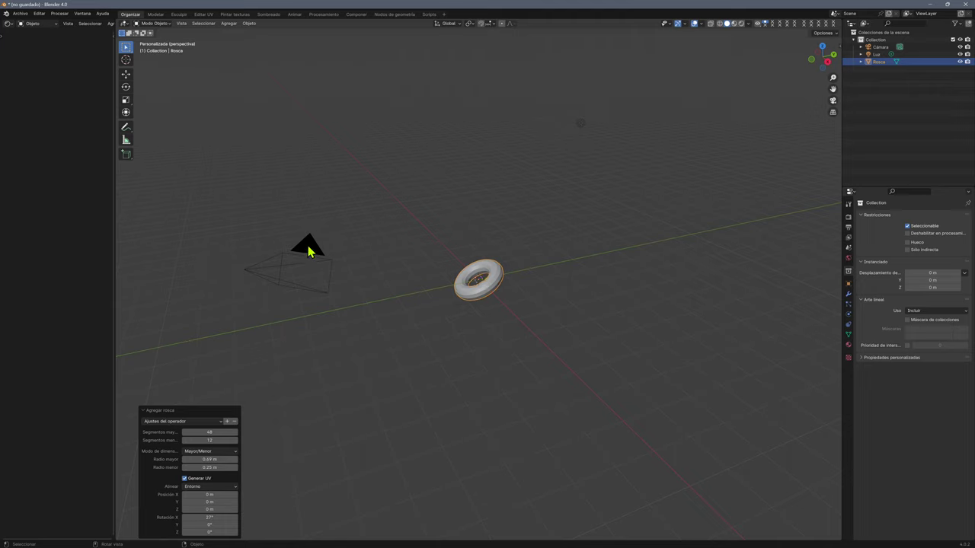
- In front view, tilt the torus to 34° around X and 12° around Z
{"action": "key", "text": "KP_1"}
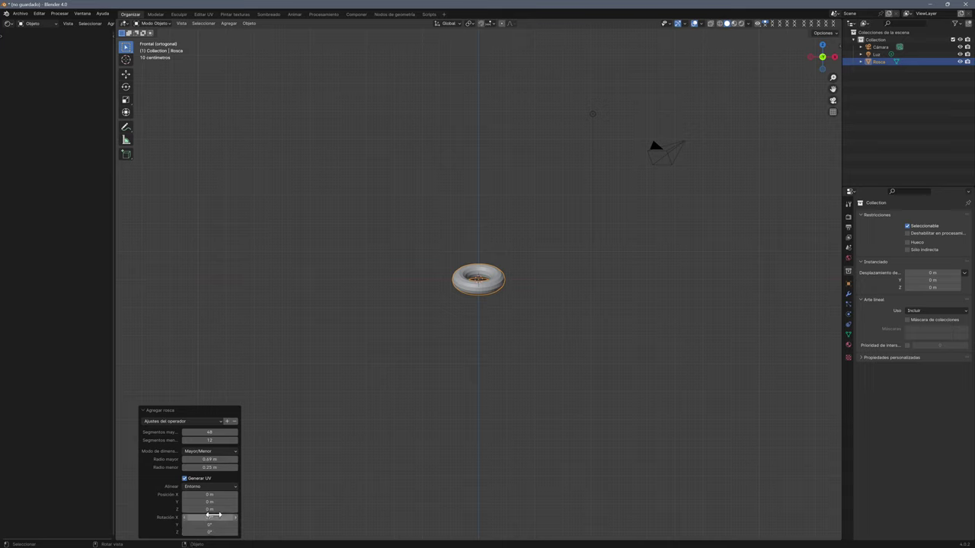
{"action": "left_click_drag", "start_coordinate": [200, 517], "coordinate": [221, 517]}
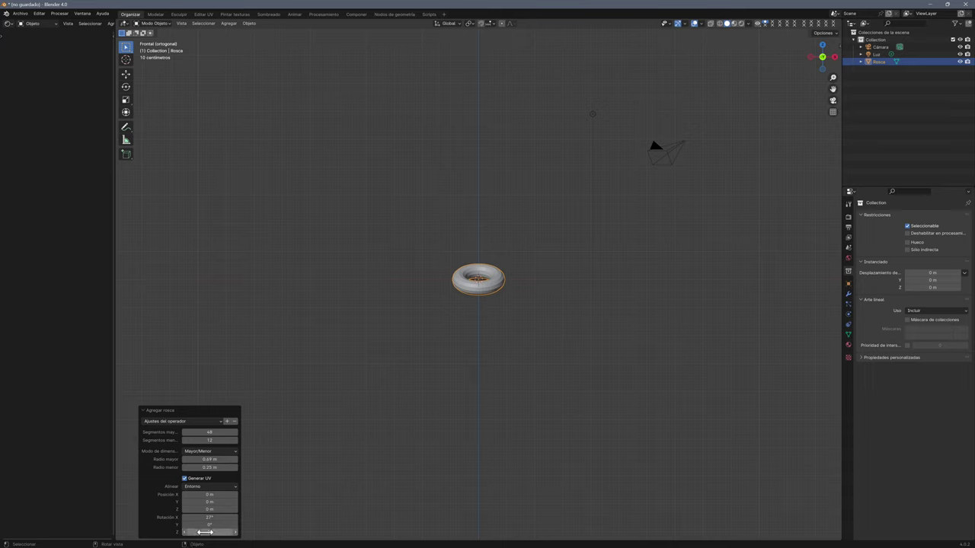
{"action": "left_click_drag", "start_coordinate": [209, 531], "coordinate": [219, 531]}
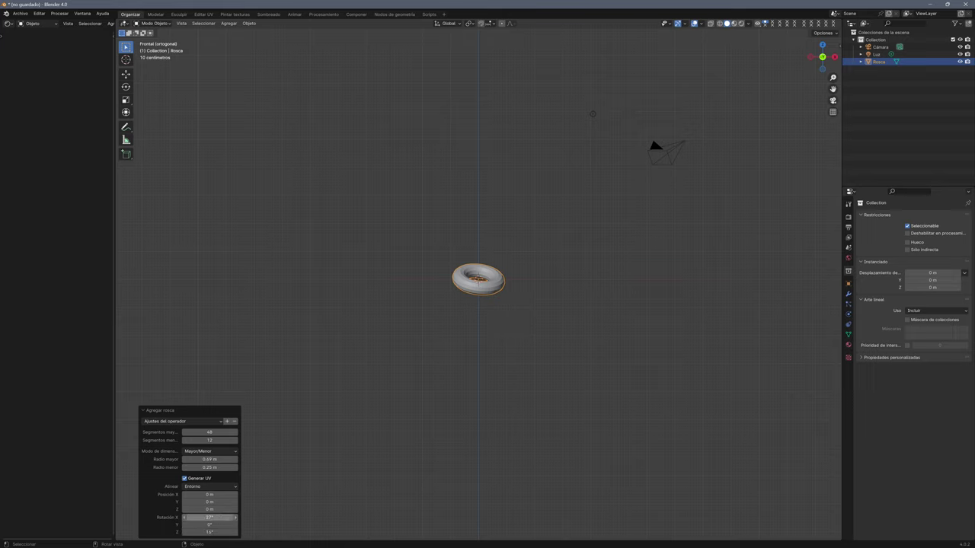
{"action": "left_click_drag", "start_coordinate": [210, 518], "coordinate": [216, 517]}
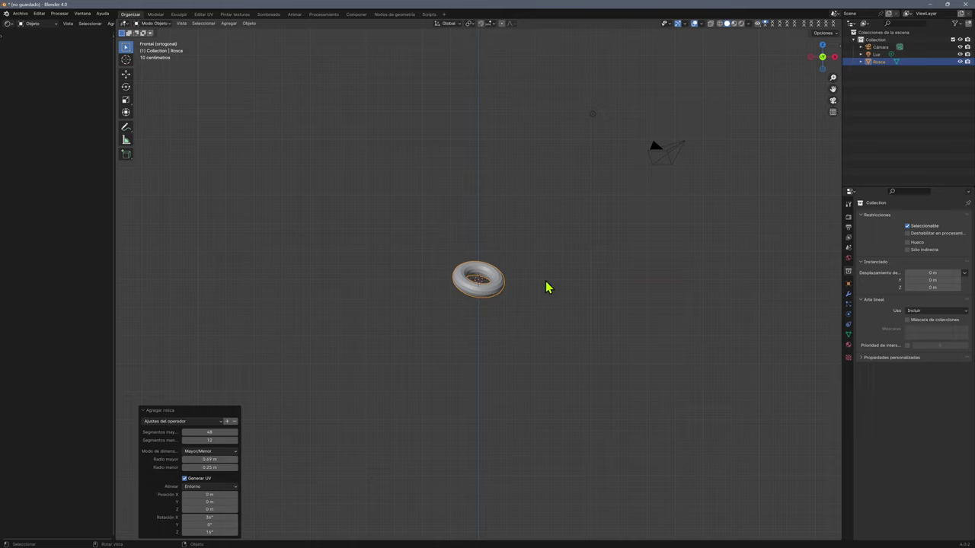
- Select the camera and set its location to X 0, Y -2 m, Z 0
{"action": "left_click", "coordinate": [657, 150]}
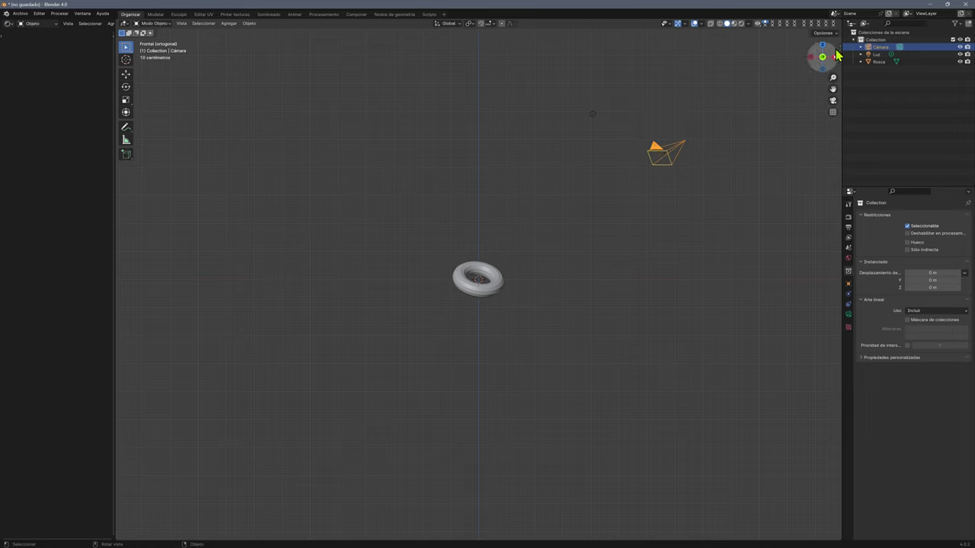
{"action": "left_click_drag", "start_coordinate": [838, 44], "coordinate": [759, 64]}
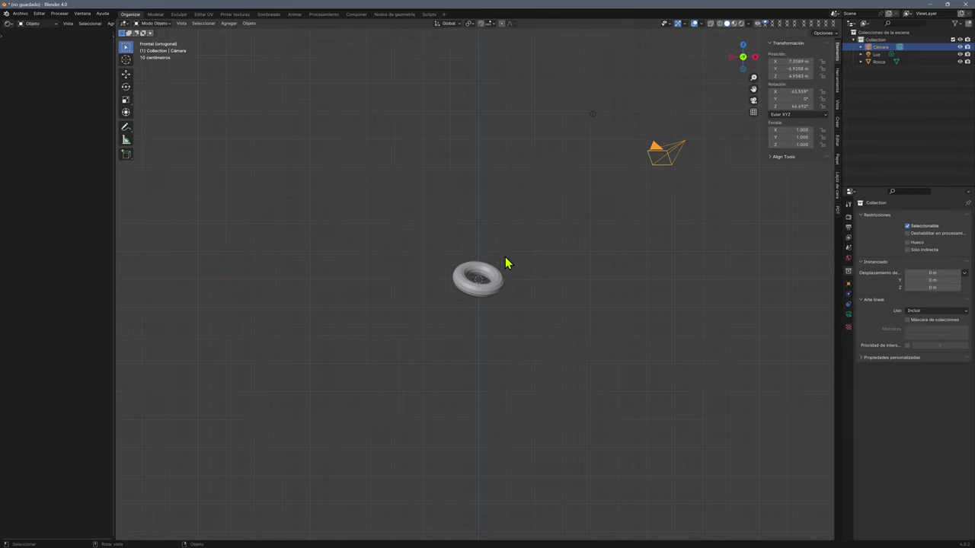
{"action": "left_click", "coordinate": [795, 62]}
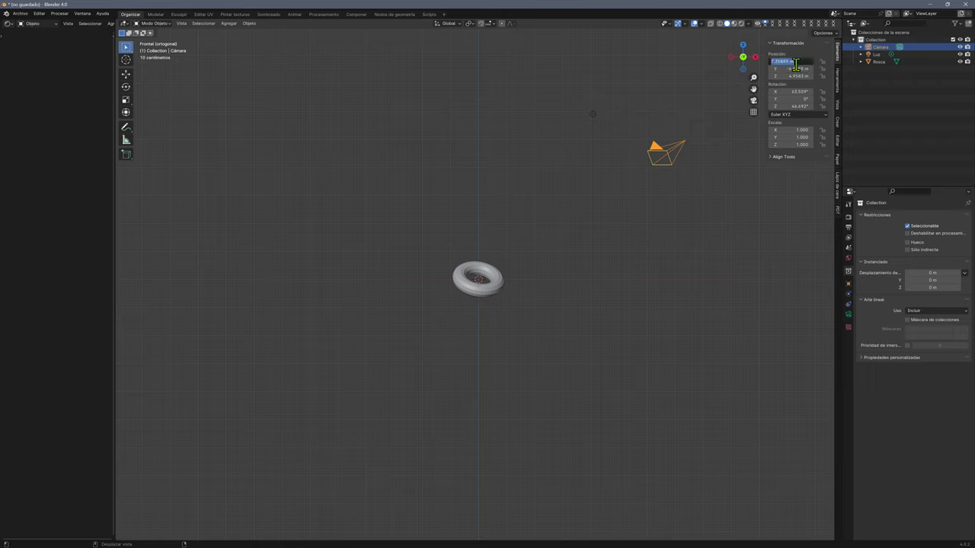
{"action": "type", "text": "0"}
{"action": "key", "text": "Return"}
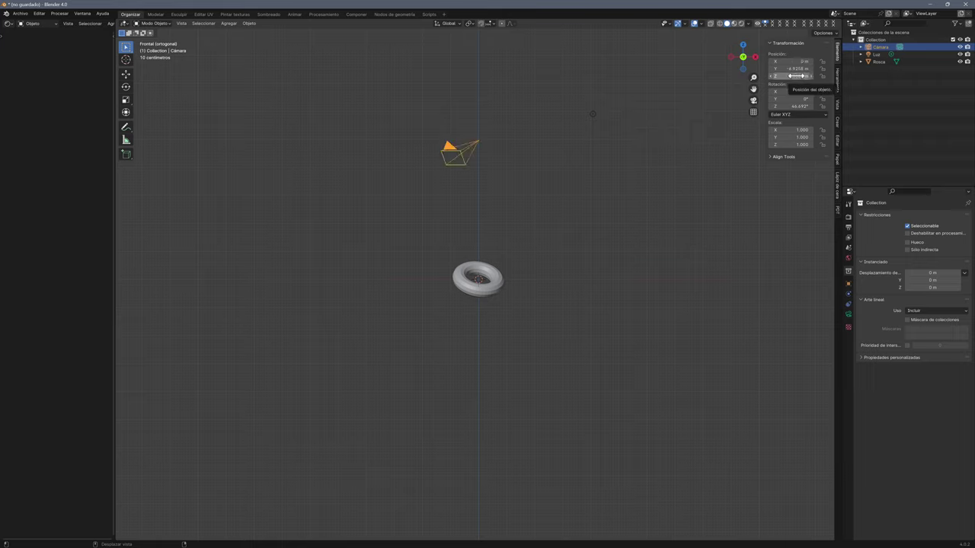
{"action": "left_click", "coordinate": [795, 76]}
{"action": "type", "text": "0"}
{"action": "key", "text": "Return"}
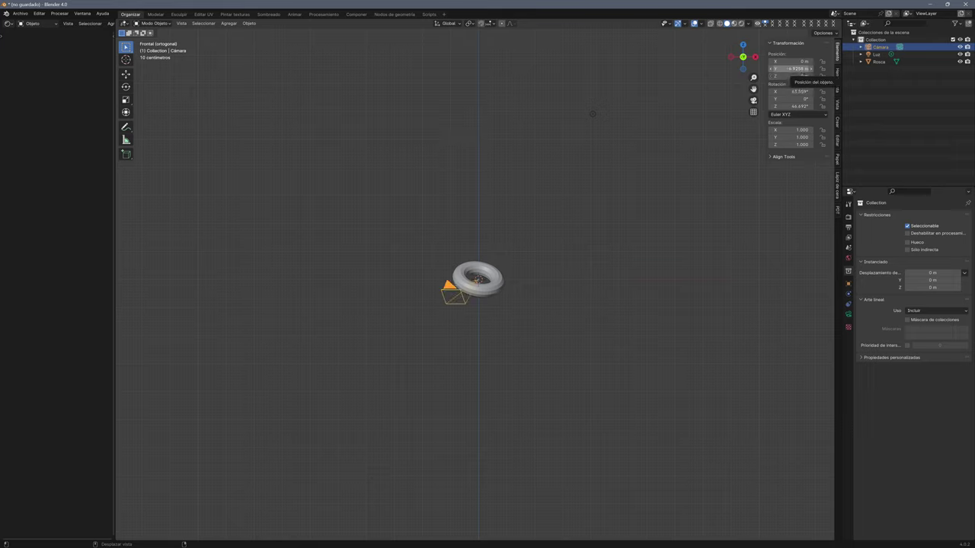
{"action": "left_click", "coordinate": [798, 69]}
{"action": "type", "text": "-"}
{"action": "type", "text": "2"}
{"action": "key", "text": "Return"}
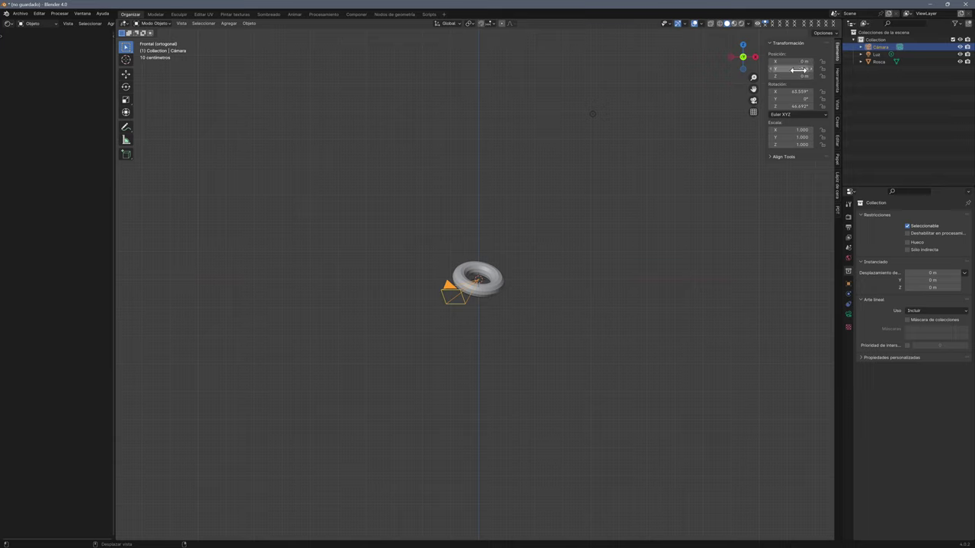
- Set the camera's rotation to 90° around X and 0° around Z
{"action": "key", "text": "KP_3"}
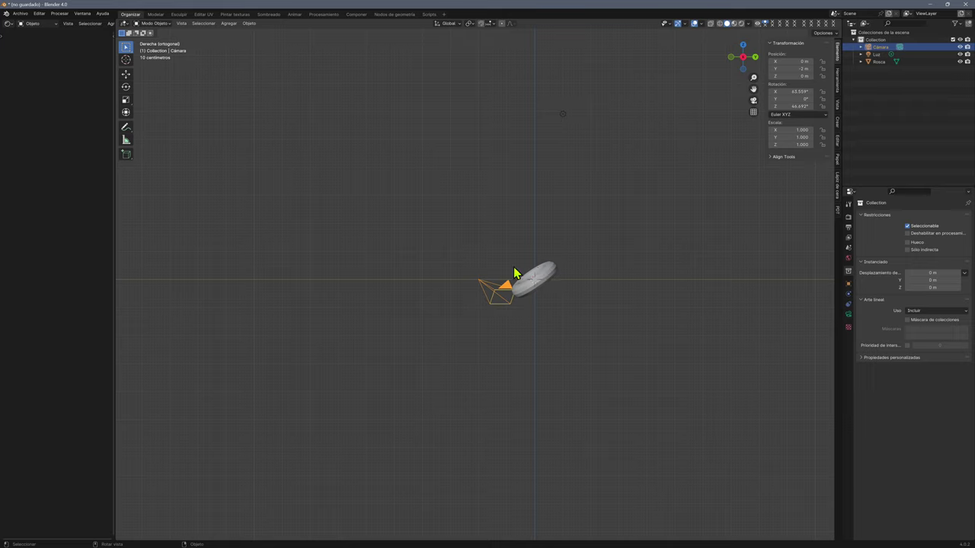
{"action": "left_click", "coordinate": [789, 91]}
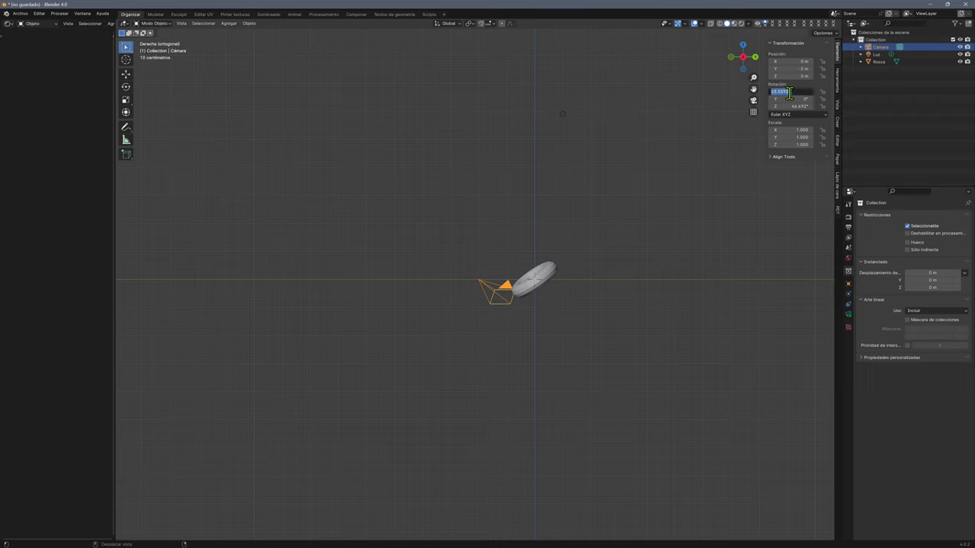
{"action": "type", "text": "90"}
{"action": "key", "text": "Return"}
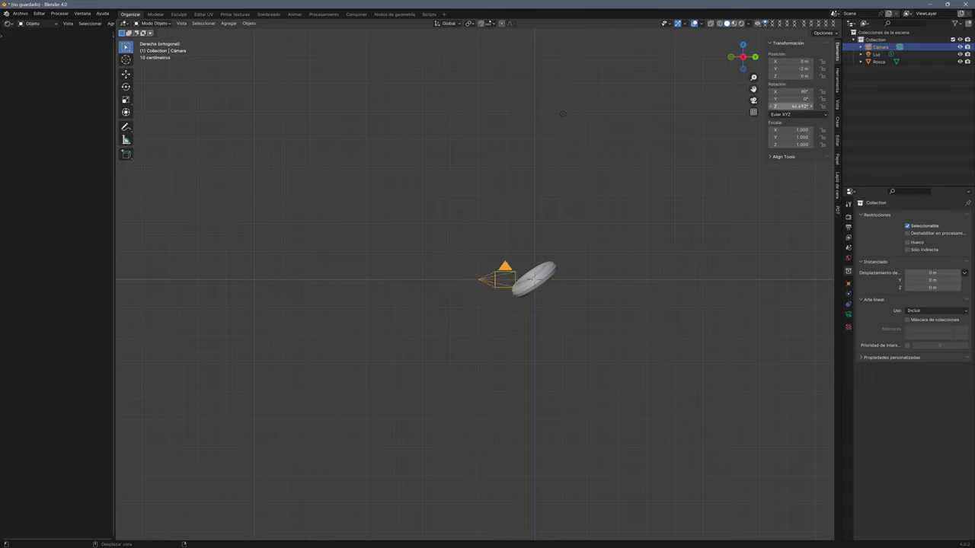
{"action": "left_click", "coordinate": [798, 107]}
{"action": "type", "text": "0"}
{"action": "key", "text": "Return"}
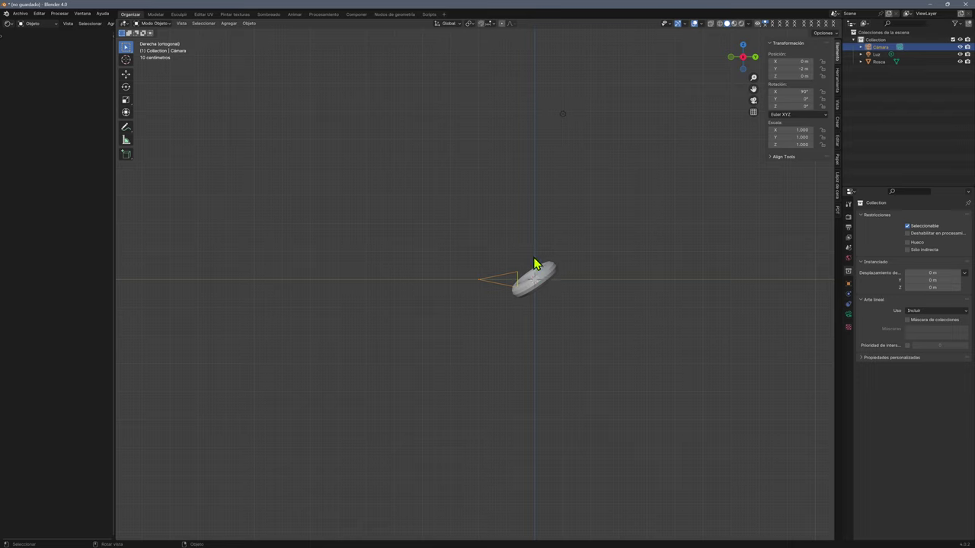
- Scale the camera down to 0.479 and reselect the torus
{"action": "key", "text": "s"}
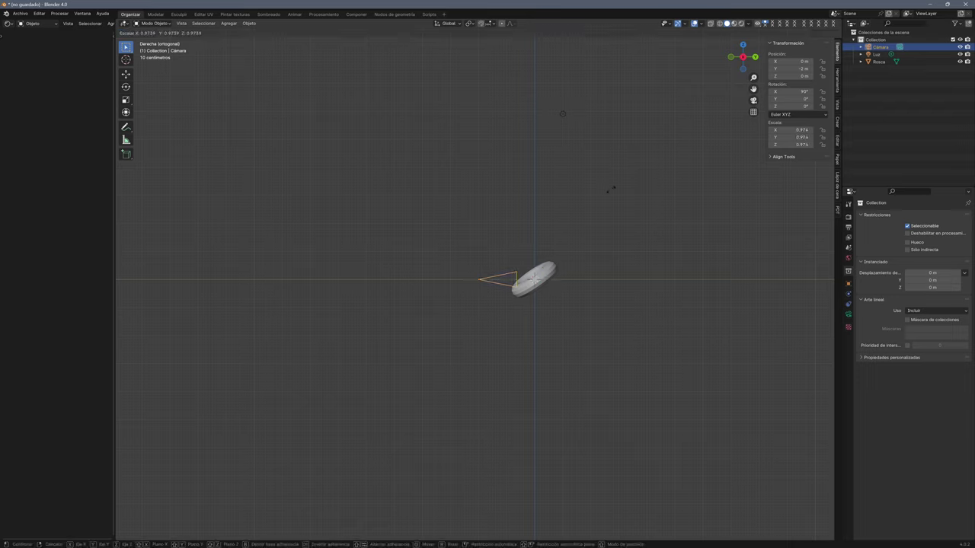
{"action": "left_click", "coordinate": [543, 232]}
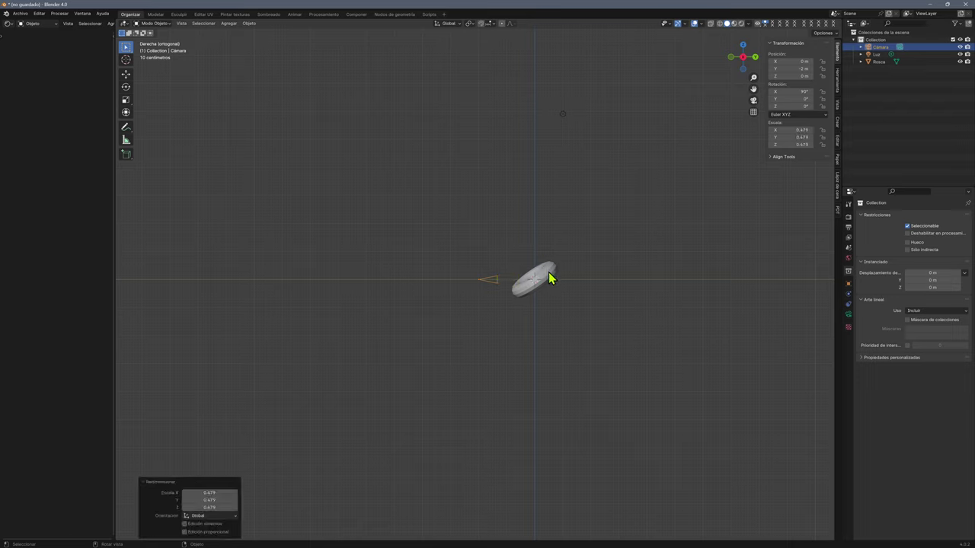
{"action": "left_click", "coordinate": [551, 277]}
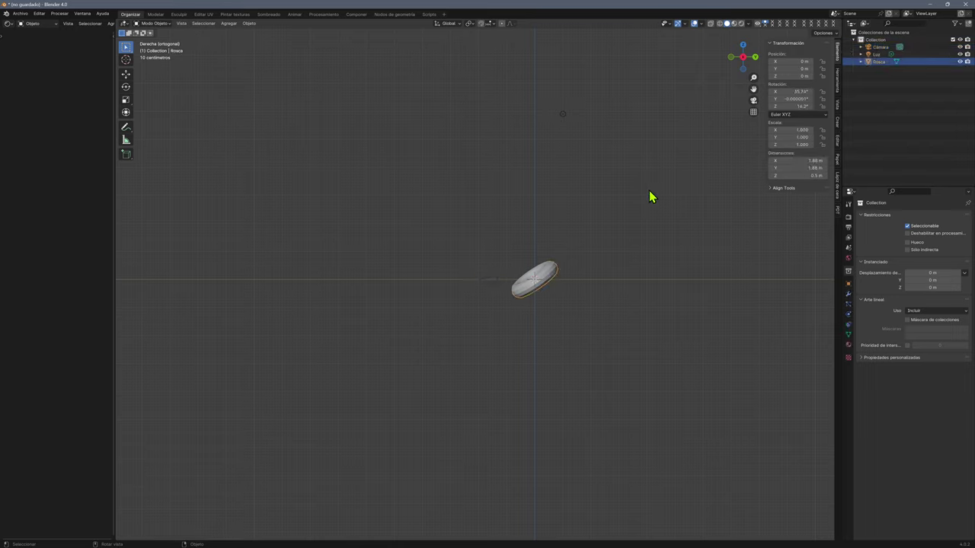
- Shrink the torus to 0.454 scale and return to front view
{"action": "key", "text": "s"}
{"action": "left_click", "coordinate": [590, 245]}
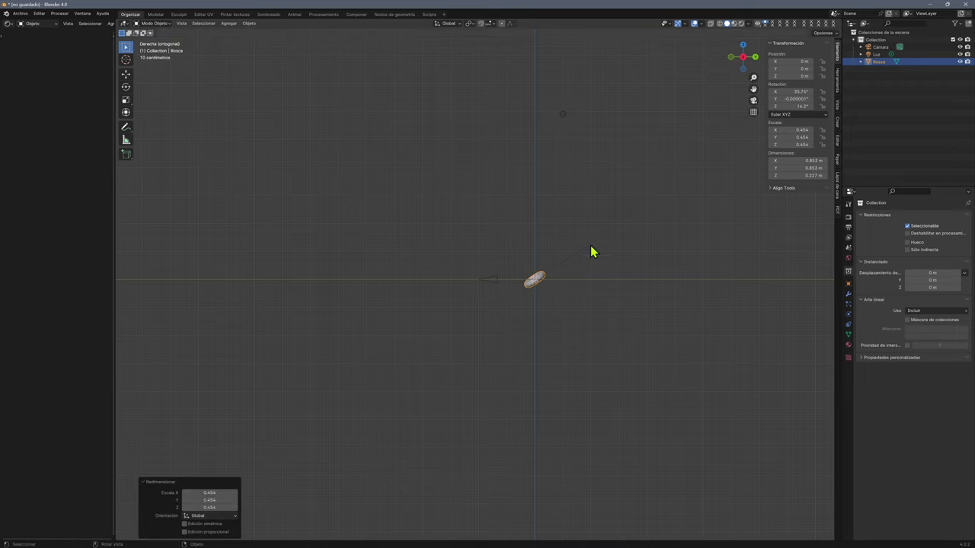
{"action": "key", "text": "KP_1"}
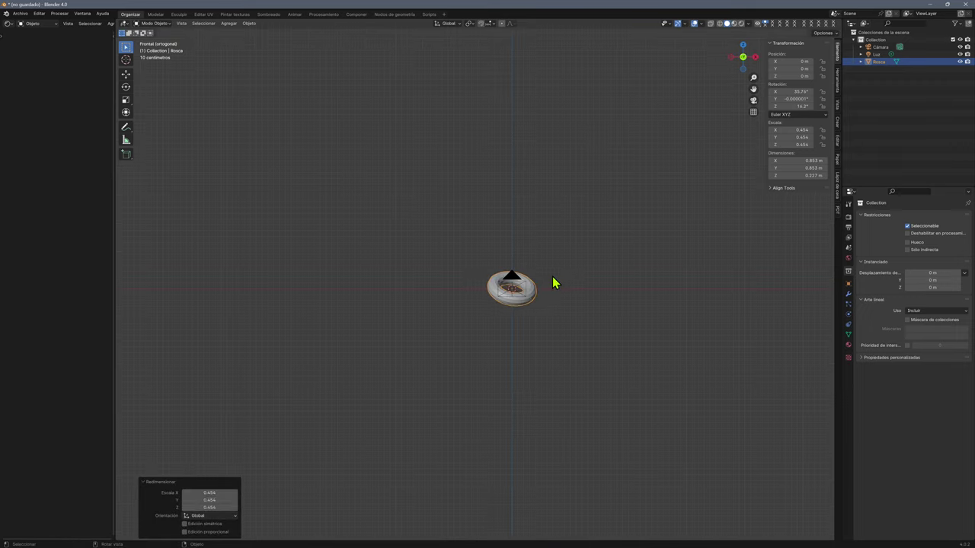
{"action": "scroll", "coordinate": [590, 206], "scroll_direction": "down", "scroll_amount": 1}
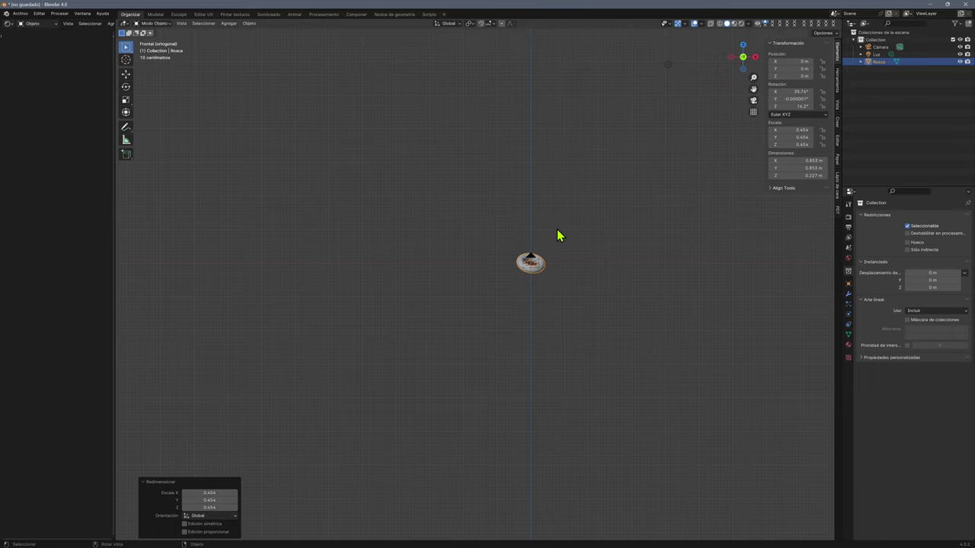
- Remove the Cielo sky texture from the World colour and set it to plain black
{"action": "left_click", "coordinate": [667, 64]}
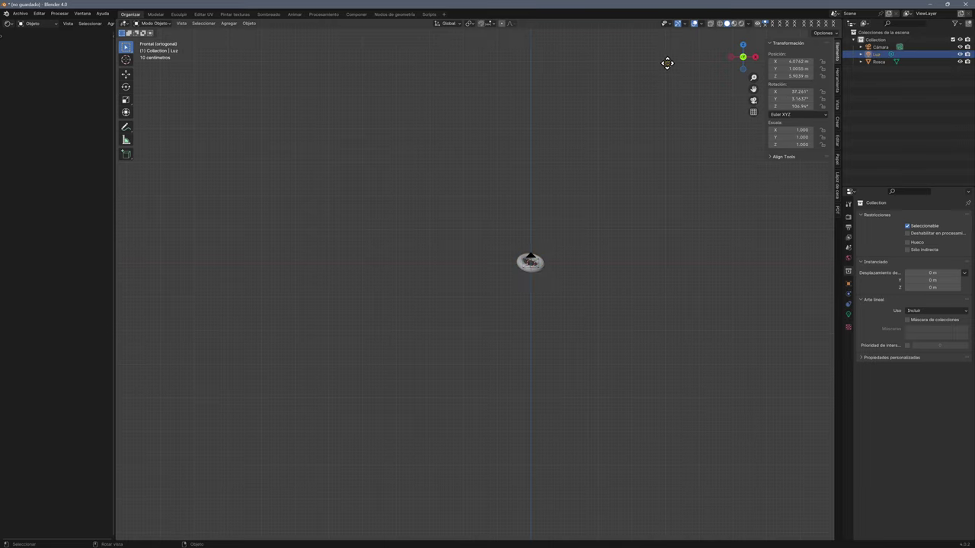
{"action": "scroll", "coordinate": [546, 263], "scroll_direction": "up", "scroll_amount": 1}
{"action": "scroll", "coordinate": [545, 263], "scroll_direction": "up", "scroll_amount": 1}
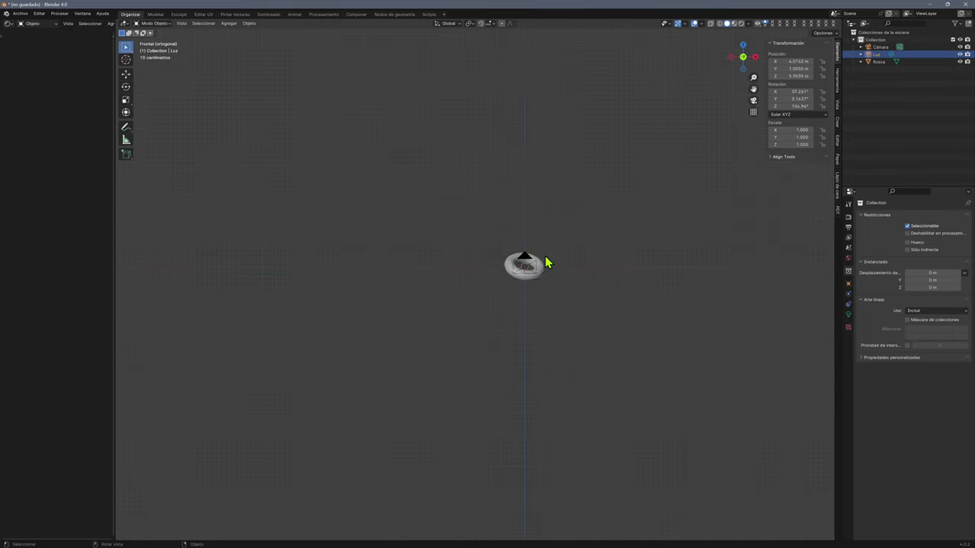
{"action": "scroll", "coordinate": [545, 263], "scroll_direction": "up", "scroll_amount": 1}
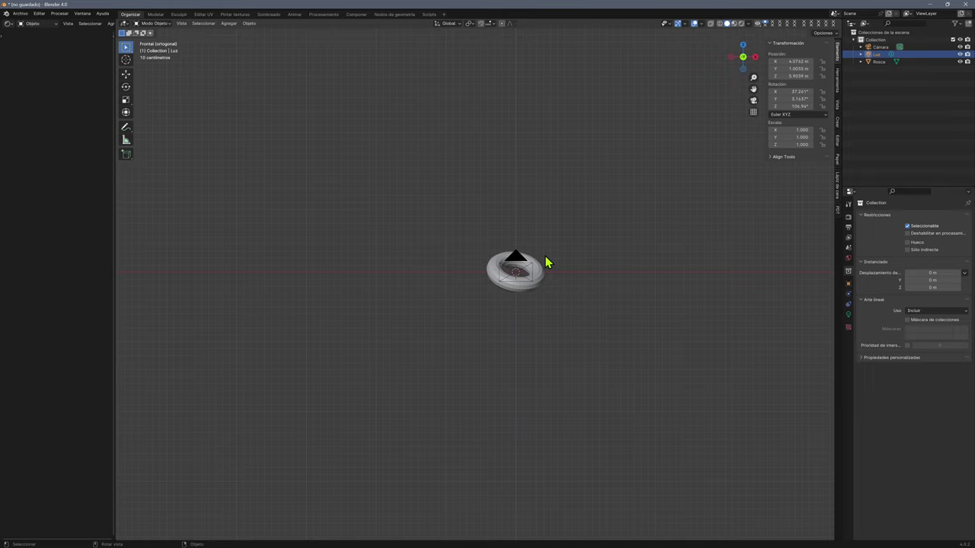
{"action": "left_click", "coordinate": [849, 258]}
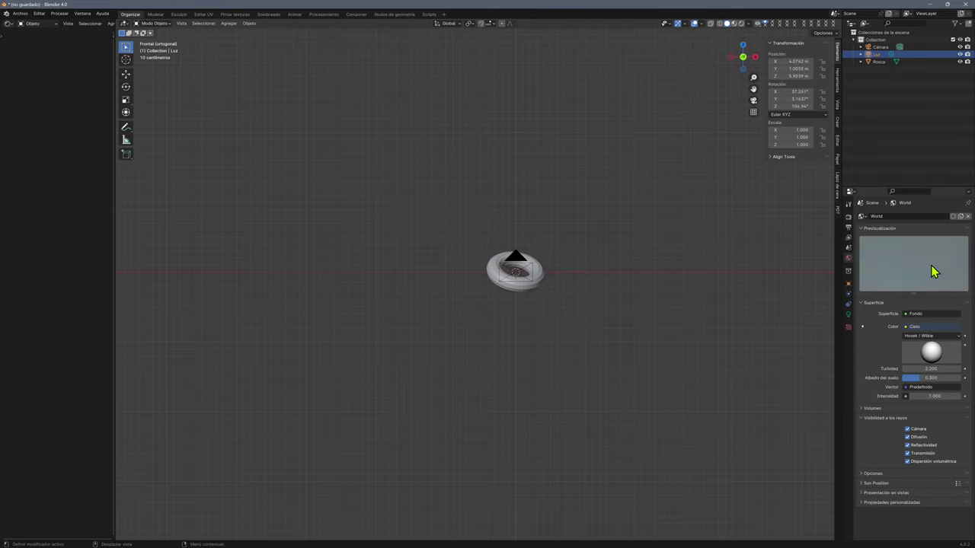
{"action": "left_click", "coordinate": [923, 326]}
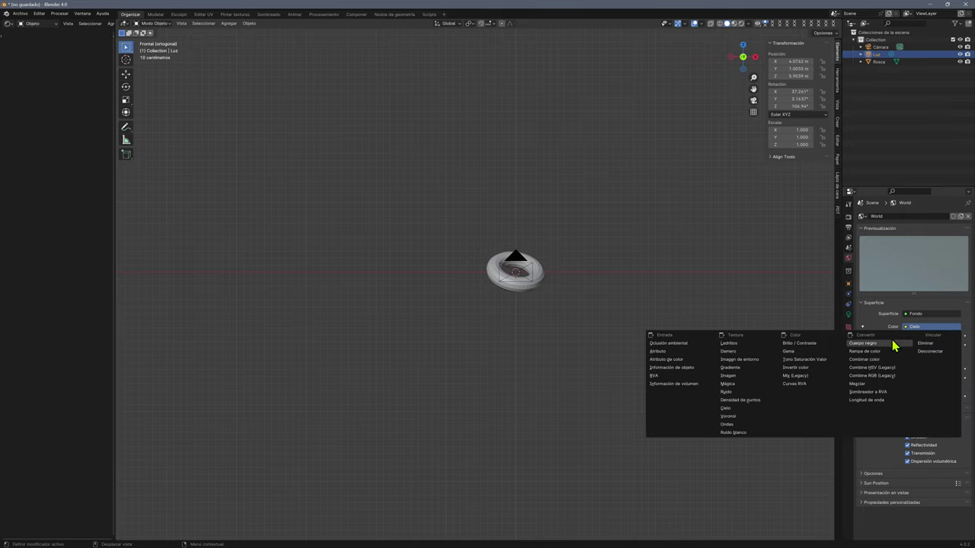
{"action": "left_click", "coordinate": [925, 343]}
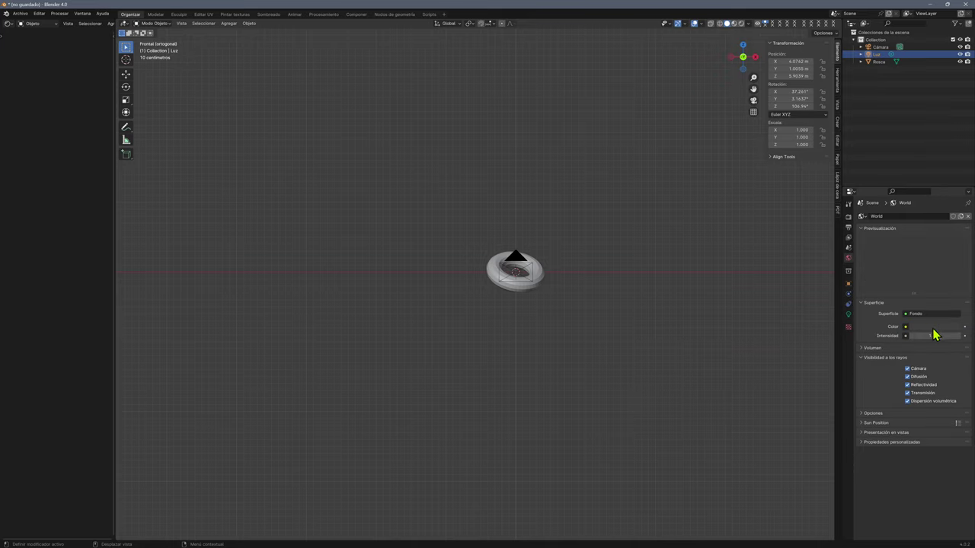
{"action": "left_click", "coordinate": [935, 328]}
{"action": "left_click_drag", "start_coordinate": [958, 261], "coordinate": [951, 261]}
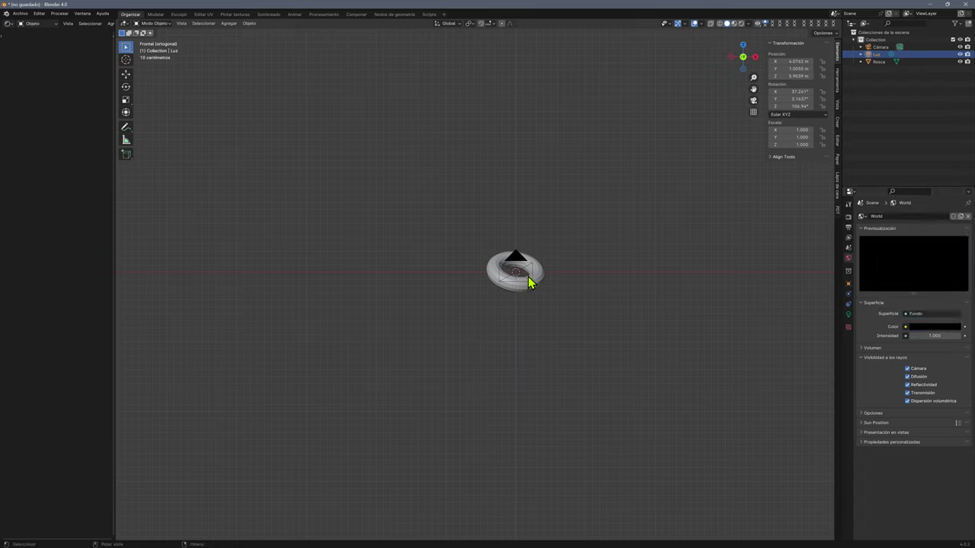
- View the scene through the camera, select the torus and open the Objeto menu
{"action": "key", "text": "KP_0"}
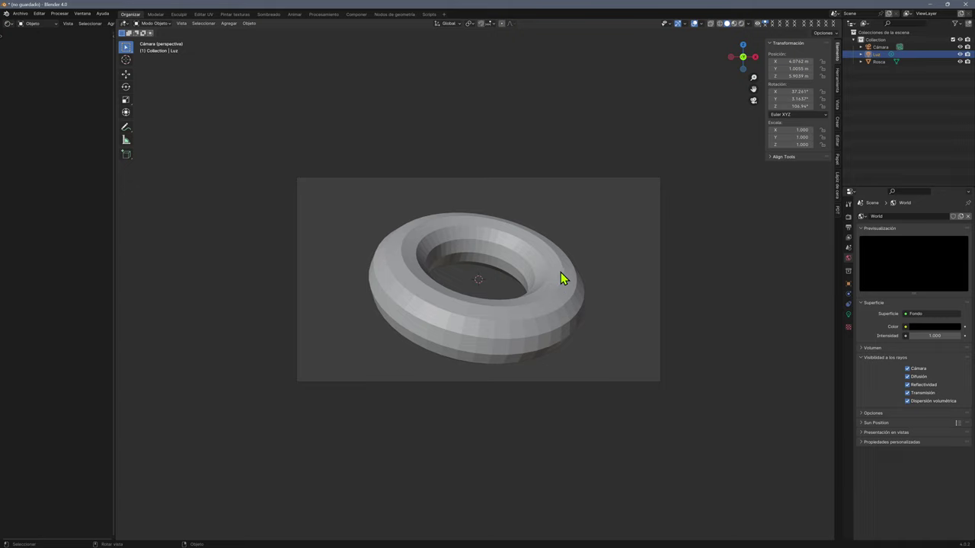
{"action": "left_click", "coordinate": [561, 274]}
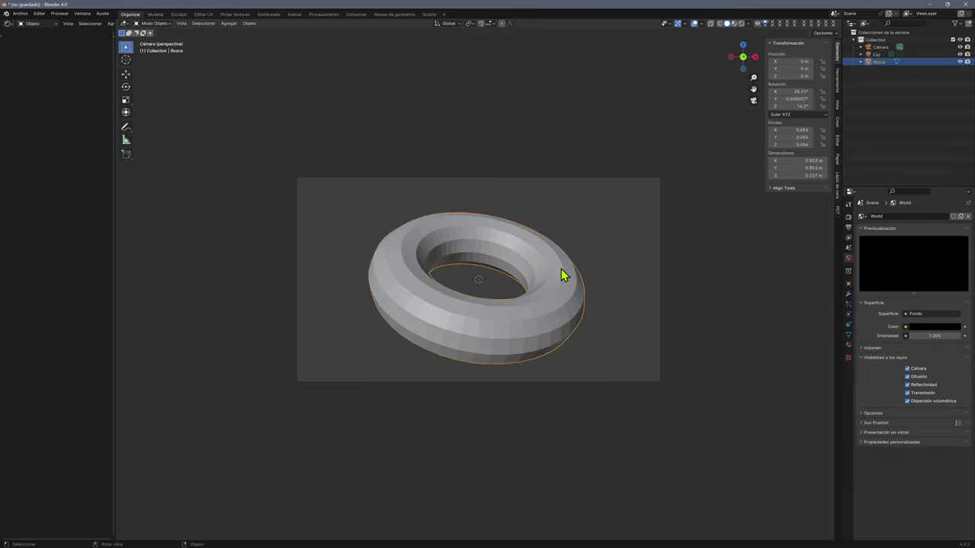
{"action": "left_click", "coordinate": [251, 24]}
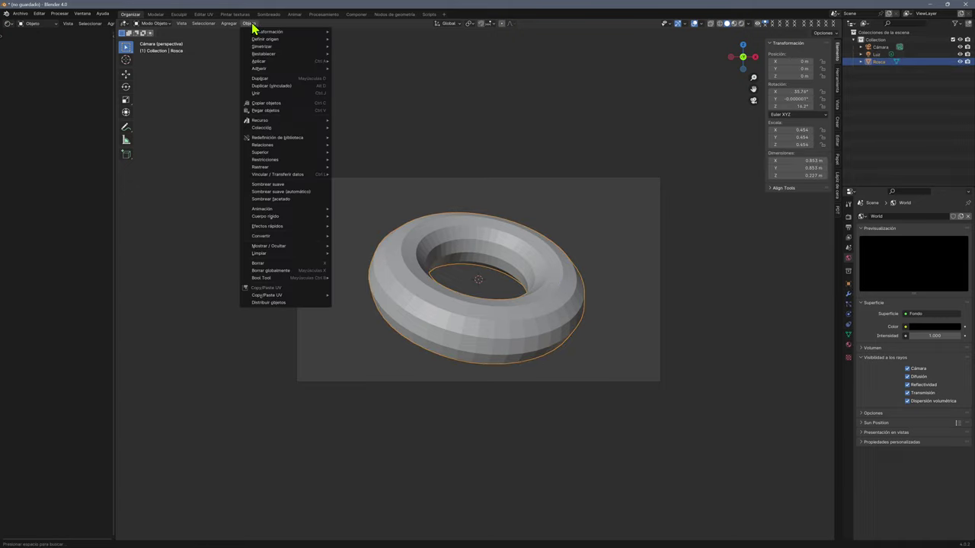
- Apply Sombrear suave to the Rosca torus
{"action": "left_click", "coordinate": [266, 185]}
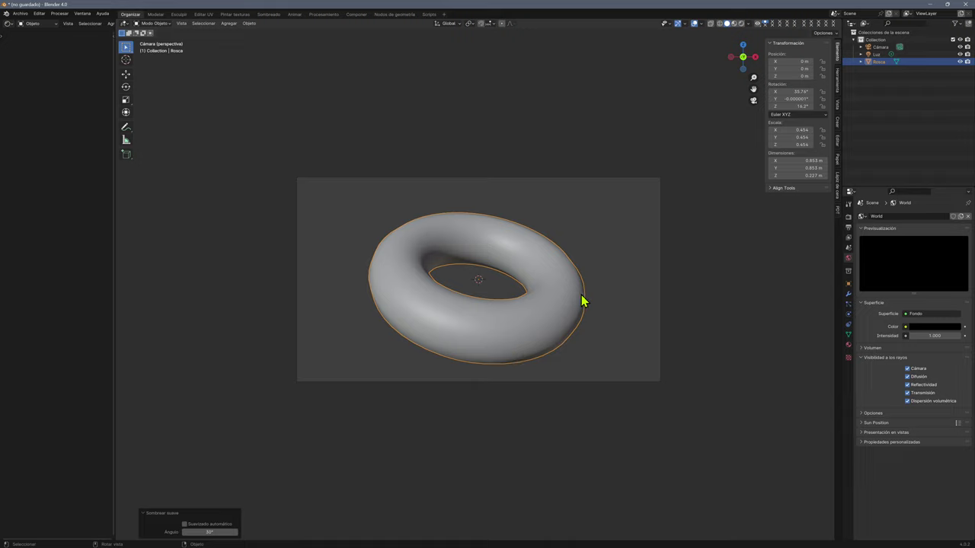
- Rescale the torus by 1.416 then 0.806, ending at 0.518 scale
{"action": "key", "text": "s"}
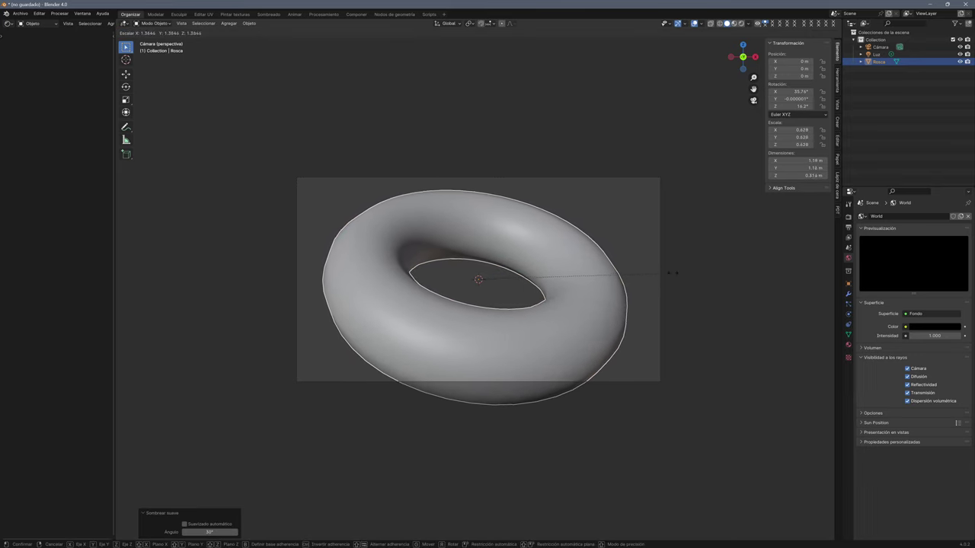
{"action": "left_click", "coordinate": [676, 270]}
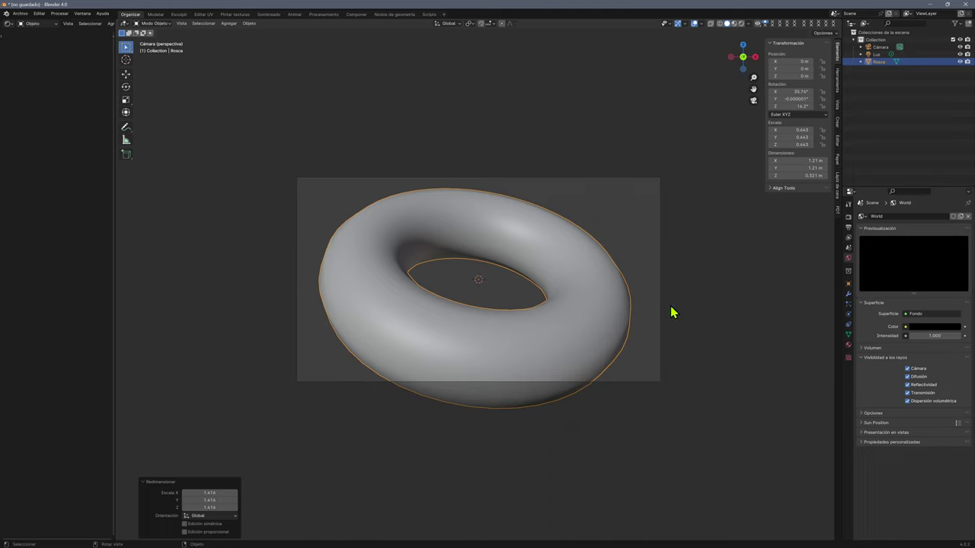
{"action": "key", "text": "s"}
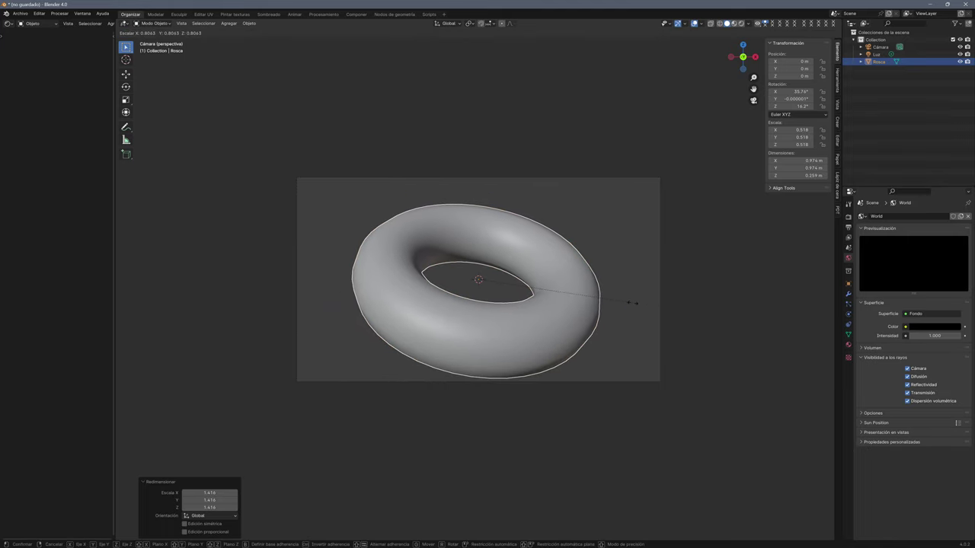
{"action": "left_click", "coordinate": [631, 304]}
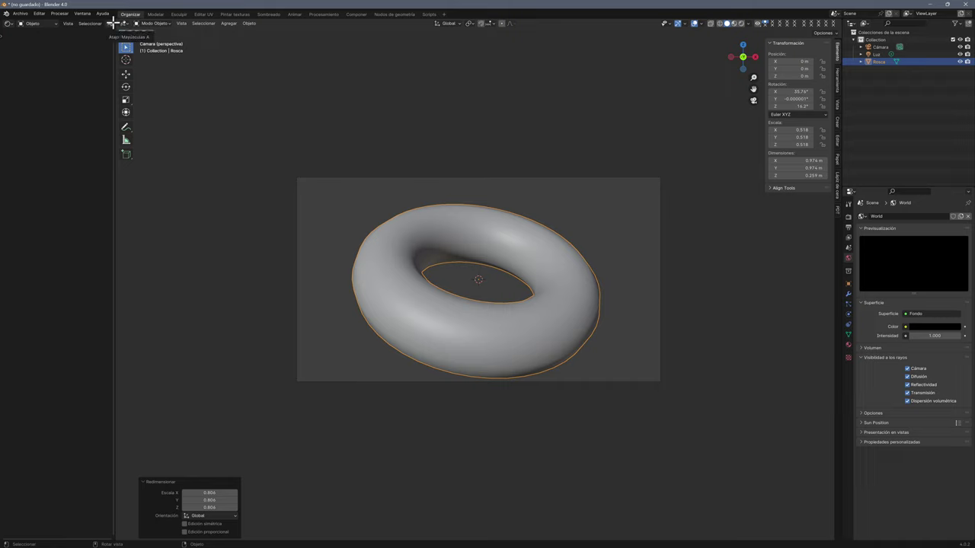
- Split the left area into a Compositor with nodes enabled, and move Render Layers left
{"action": "mouse_move", "coordinate": [112, 24]}
{"action": "left_mouse_down"}
{"action": "mouse_move", "coordinate": [111, 288]}
{"action": "mouse_move", "coordinate": [114, 278]}
{"action": "mouse_move", "coordinate": [303, 289]}
{"action": "left_mouse_up"}
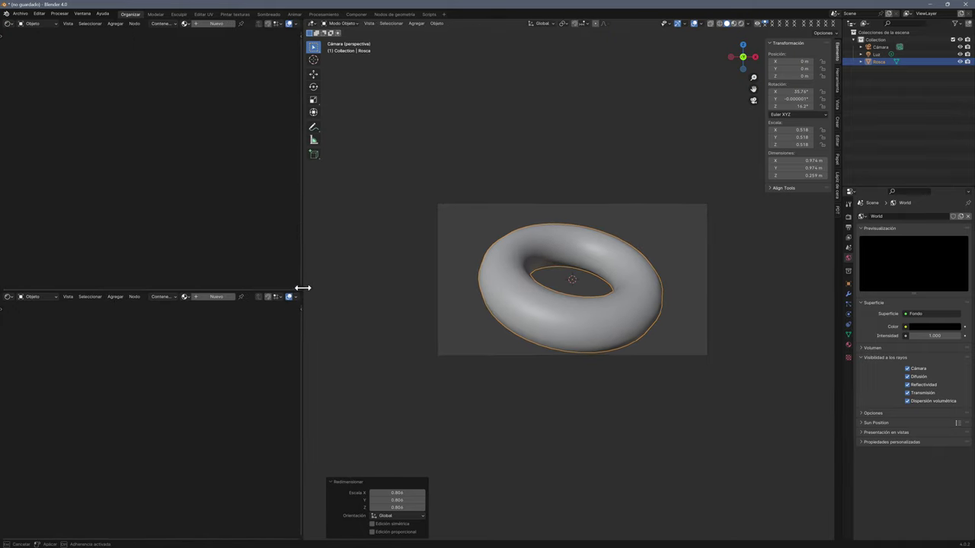
{"action": "left_click", "coordinate": [9, 24]}
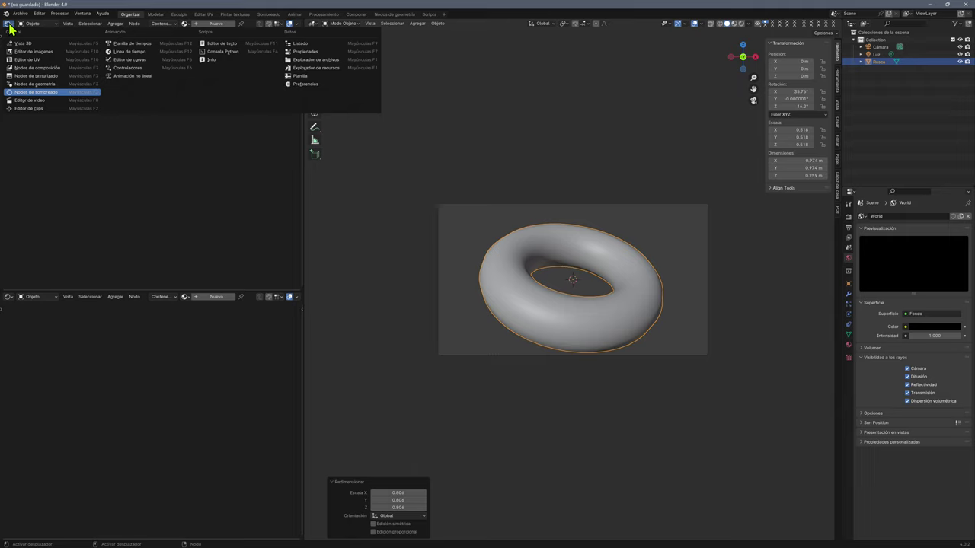
{"action": "left_click", "coordinate": [23, 70]}
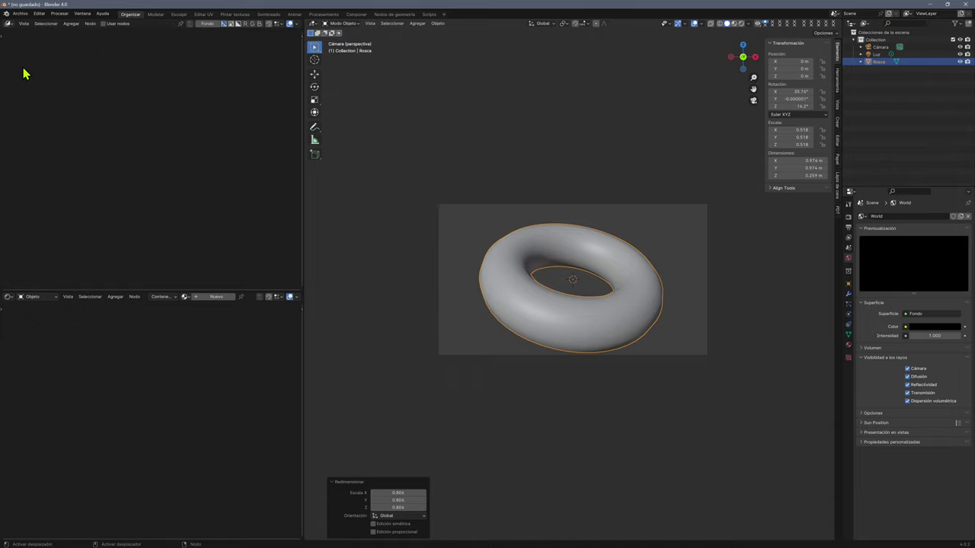
{"action": "left_click", "coordinate": [105, 25]}
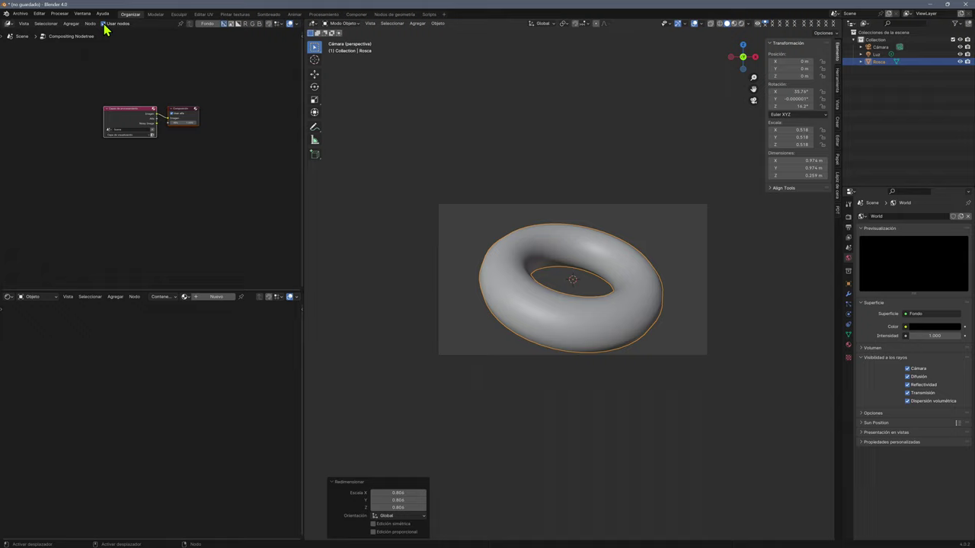
{"action": "left_click", "coordinate": [133, 110]}
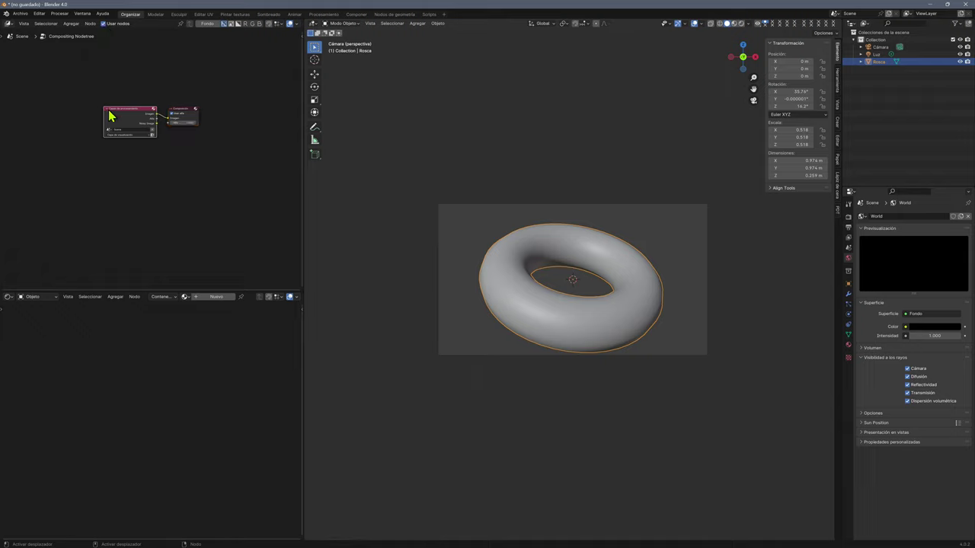
{"action": "left_click_drag", "start_coordinate": [115, 113], "coordinate": [69, 120]}
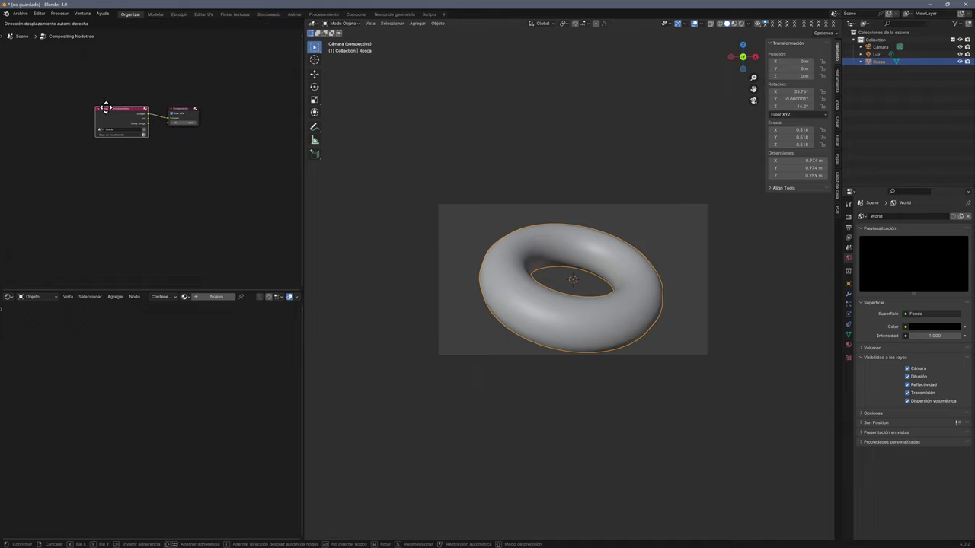
- Make the lower area an Image Editor showing the Render Result
{"action": "left_click", "coordinate": [10, 297]}
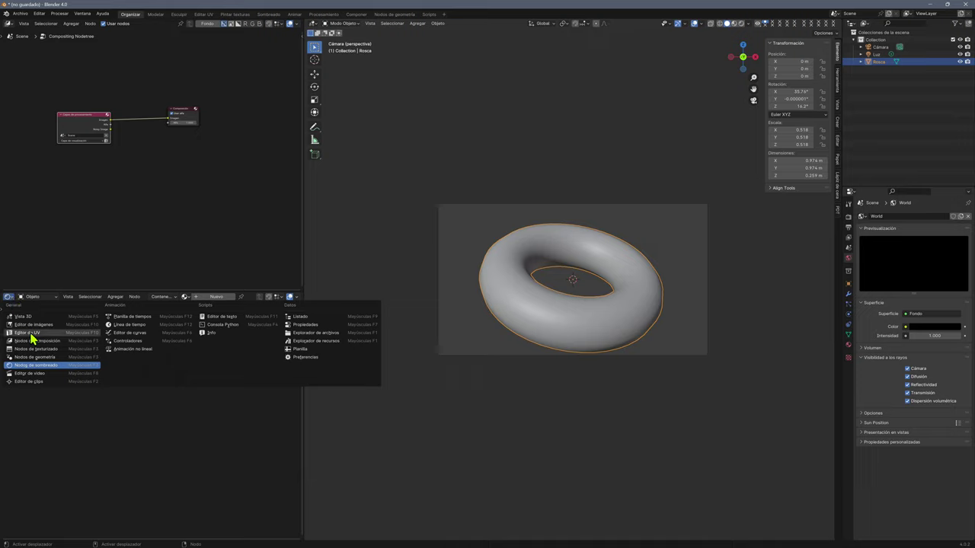
{"action": "left_click", "coordinate": [34, 326]}
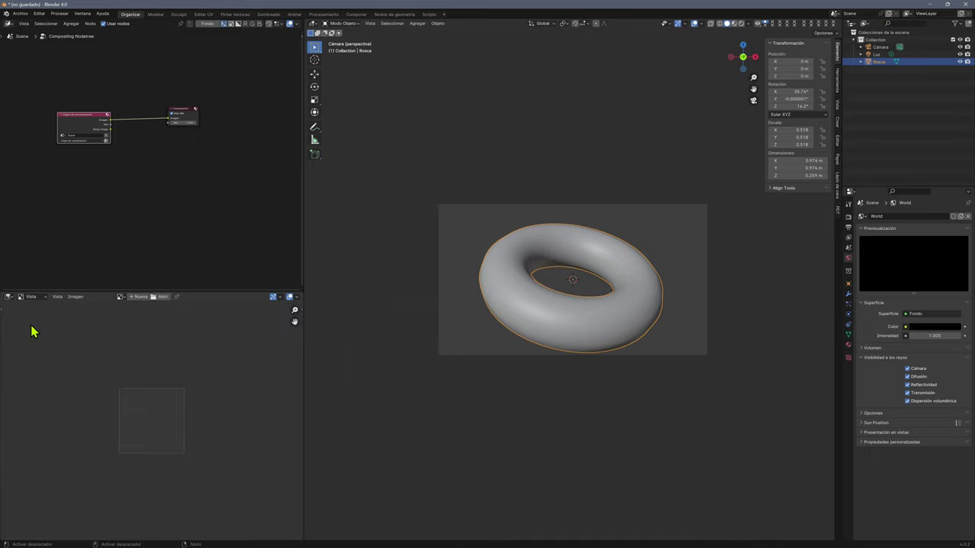
{"action": "left_click", "coordinate": [121, 297]}
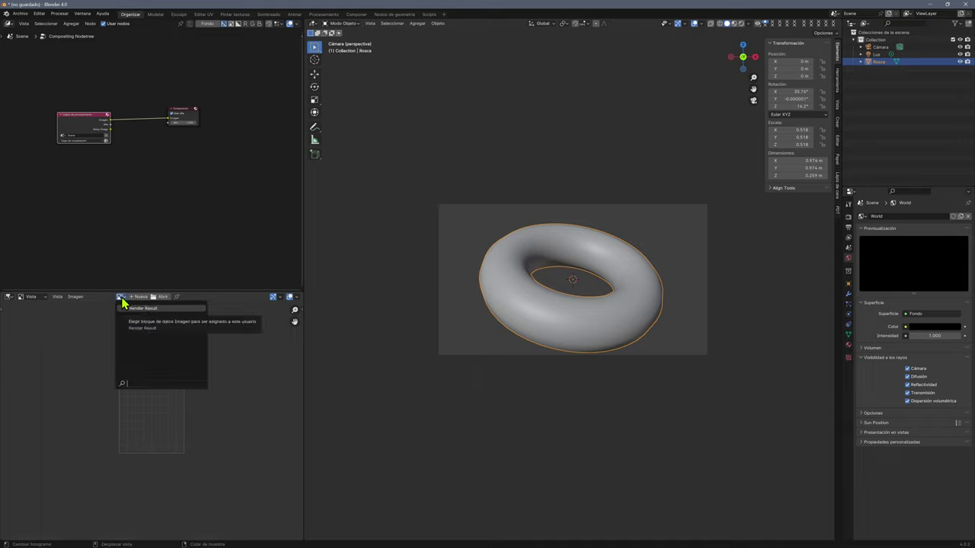
{"action": "left_click", "coordinate": [132, 309]}
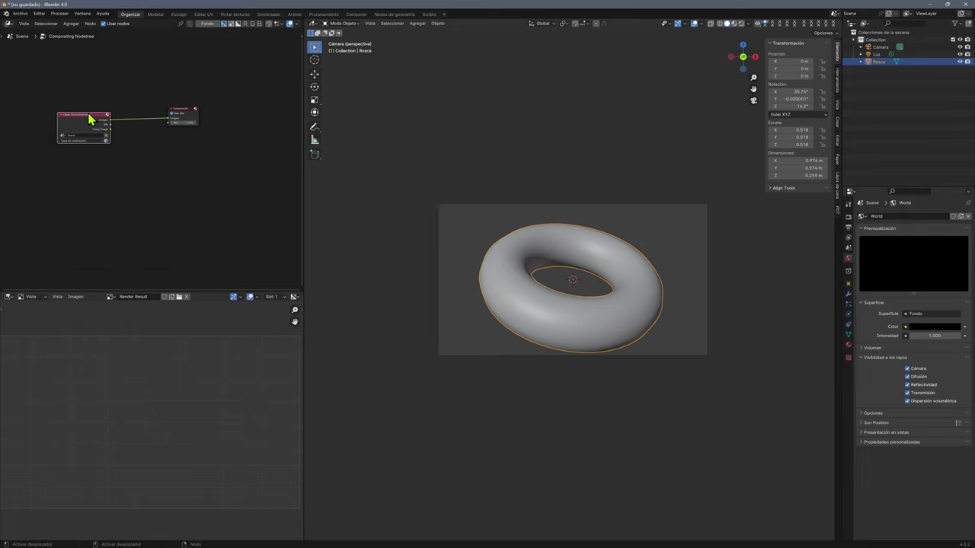
- Widen the node editor, zoom in, and move Capas de procesamiento up and left
{"action": "left_click_drag", "start_coordinate": [302, 186], "coordinate": [371, 191]}
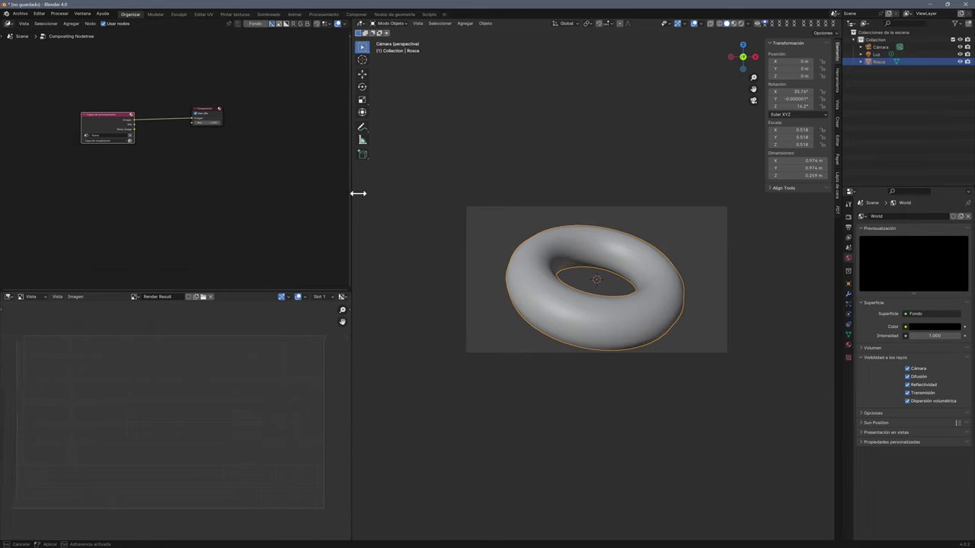
{"action": "scroll", "coordinate": [609, 292], "scroll_direction": "up", "scroll_amount": 2}
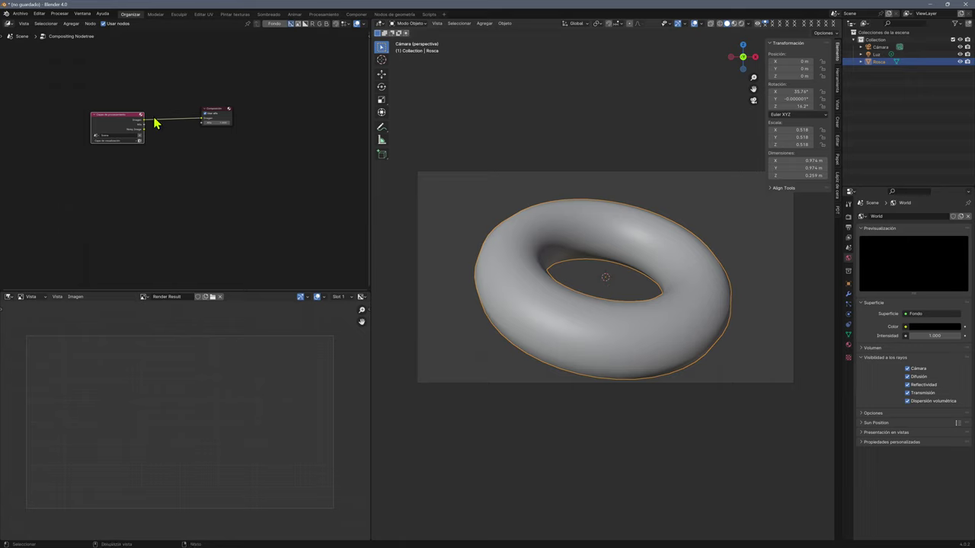
{"action": "scroll", "coordinate": [155, 122], "scroll_direction": "up", "scroll_amount": 2}
{"action": "scroll", "coordinate": [157, 122], "scroll_direction": "up", "scroll_amount": 1}
{"action": "scroll", "coordinate": [156, 122], "scroll_direction": "up", "scroll_amount": 1}
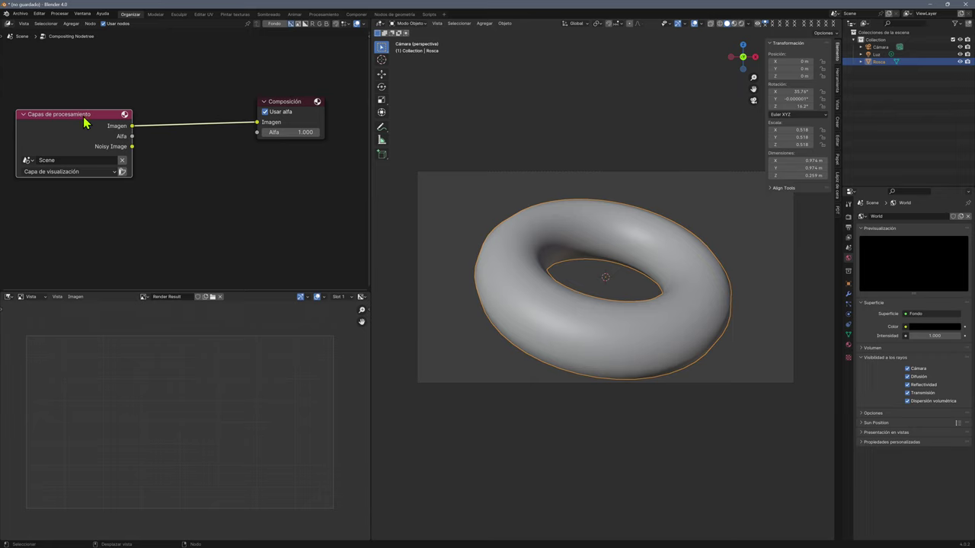
{"action": "left_click_drag", "start_coordinate": [85, 122], "coordinate": [80, 102]}
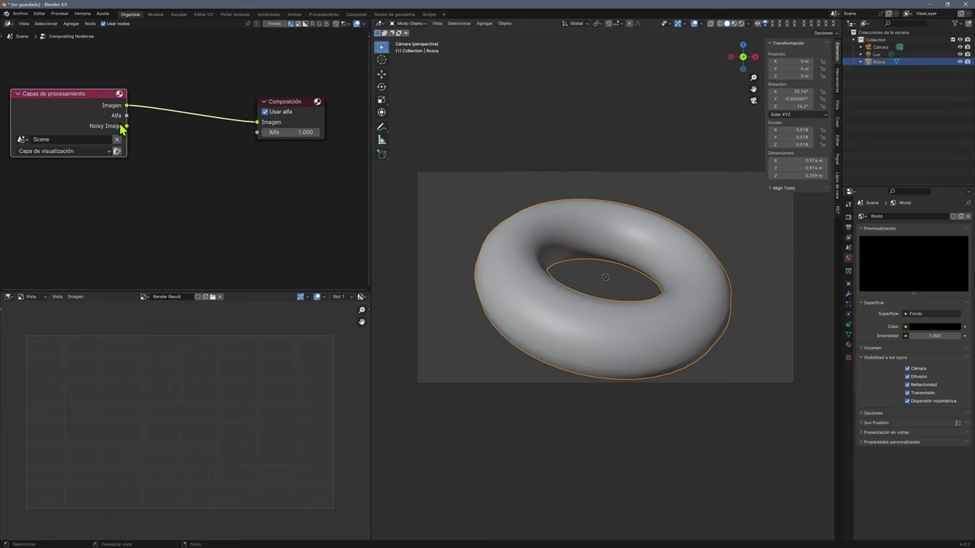
- Enable the Z pass and link Profundidad into the Composición image input
{"action": "left_click", "coordinate": [849, 238]}
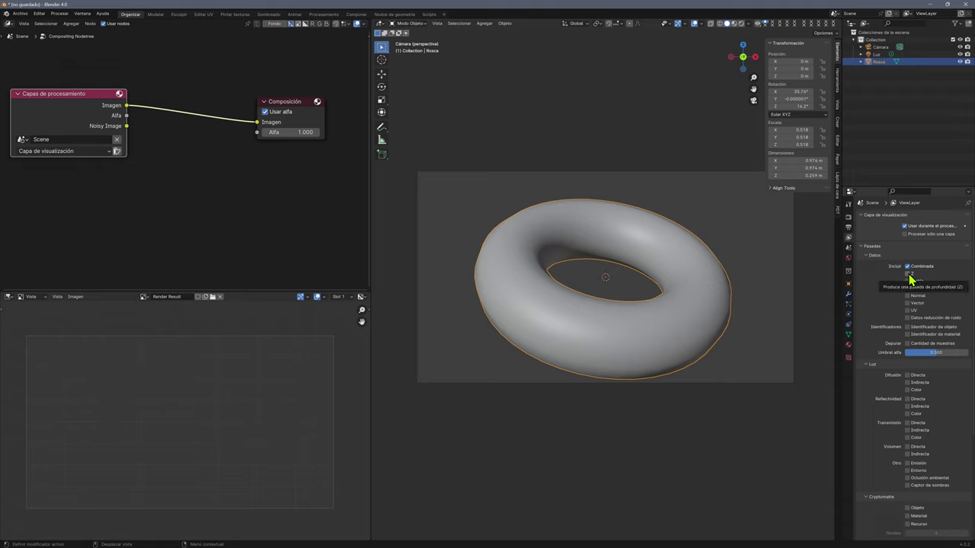
{"action": "left_click", "coordinate": [907, 274]}
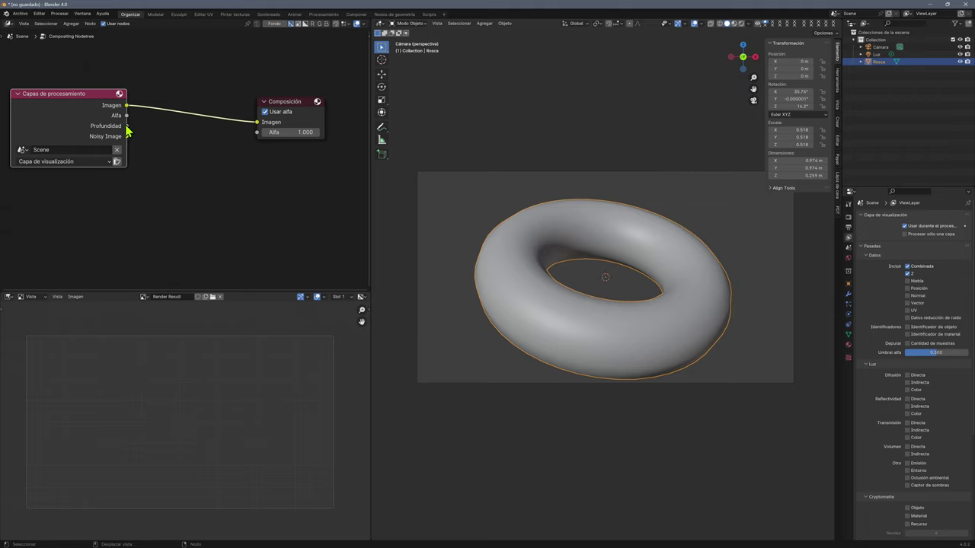
{"action": "left_click_drag", "start_coordinate": [127, 126], "coordinate": [257, 128]}
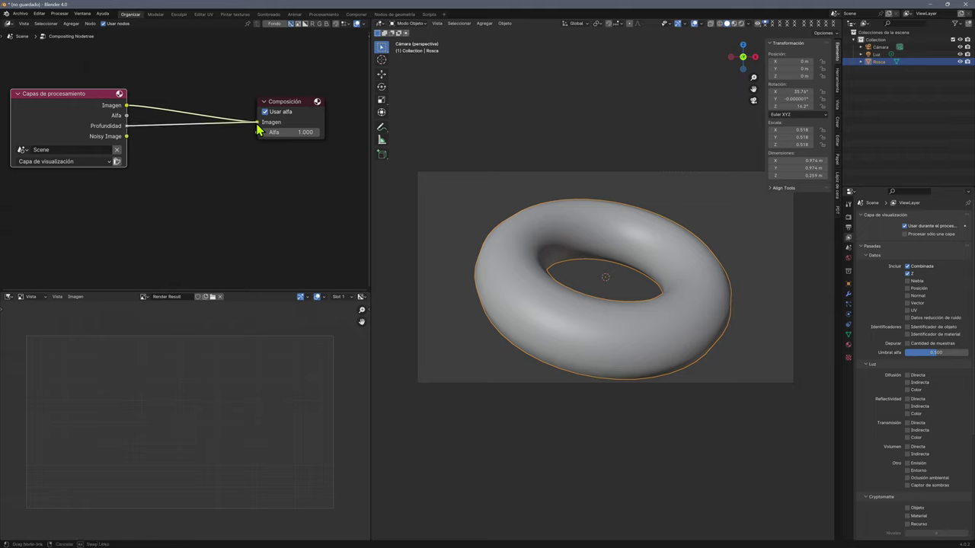
{"action": "left_click_drag", "start_coordinate": [258, 129], "coordinate": [318, 98]}
- Collapse the Composición node and spread it and Capas de procesamiento further apart
{"action": "scroll", "coordinate": [72, 153], "scroll_direction": "down", "scroll_amount": 1}
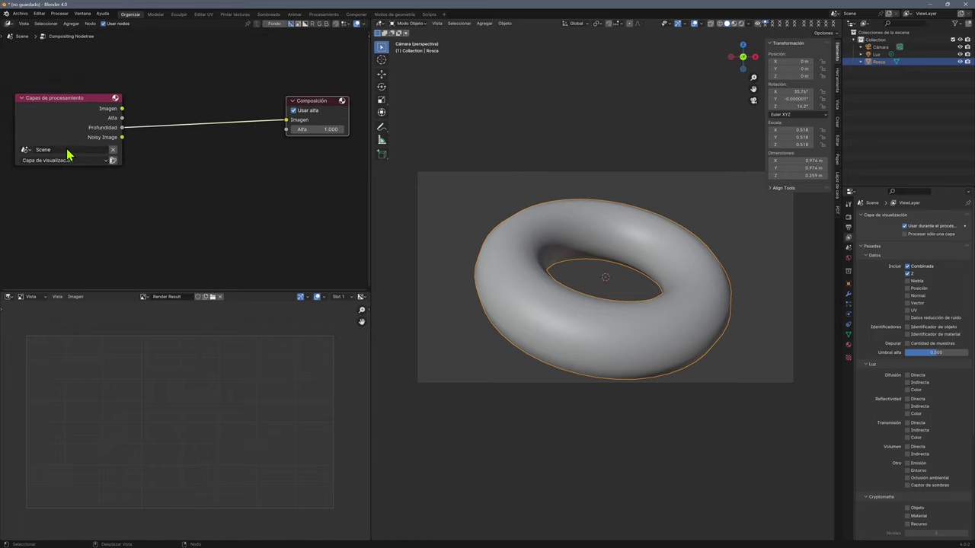
{"action": "scroll", "coordinate": [64, 156], "scroll_direction": "down", "scroll_amount": 1}
{"action": "left_click", "coordinate": [244, 112]}
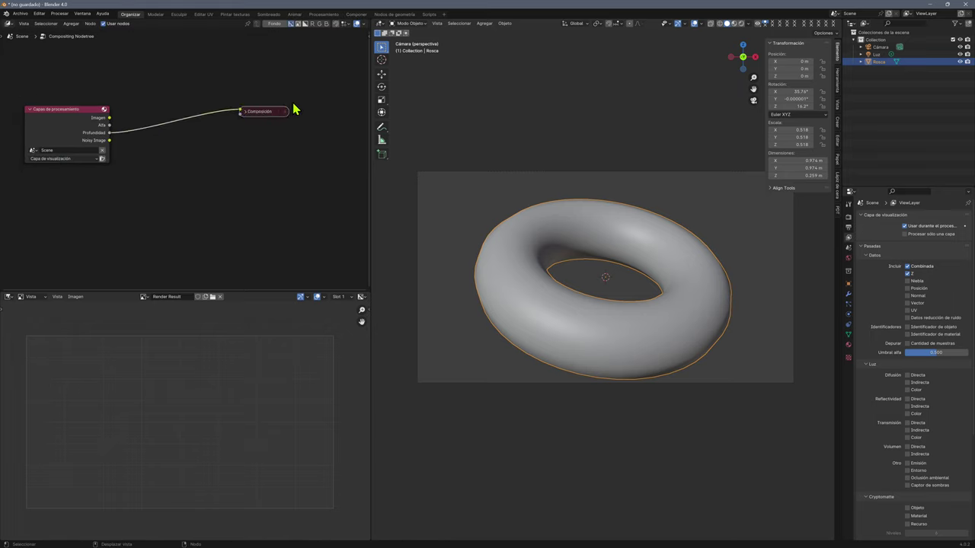
{"action": "left_click_drag", "start_coordinate": [266, 113], "coordinate": [337, 104]}
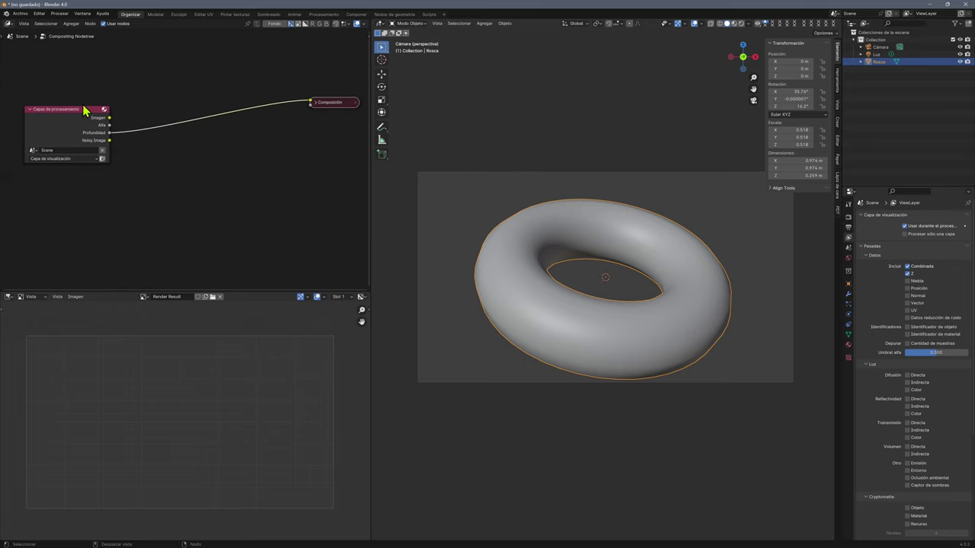
{"action": "left_click_drag", "start_coordinate": [74, 111], "coordinate": [44, 114]}
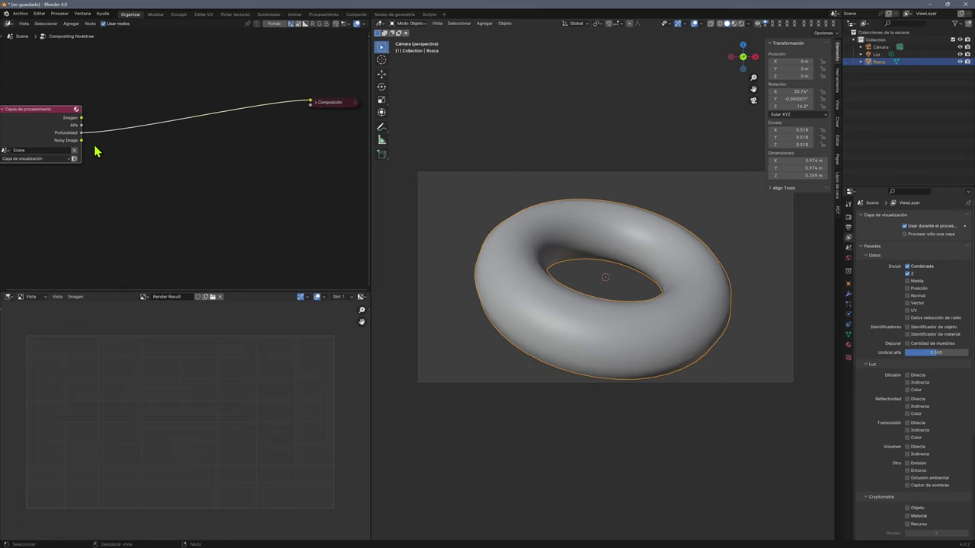
- Drop a Math node onto the depth link and set its operation to Multiplicar
{"action": "key", "text": "shift"}
{"action": "key", "text": "shift+a"}
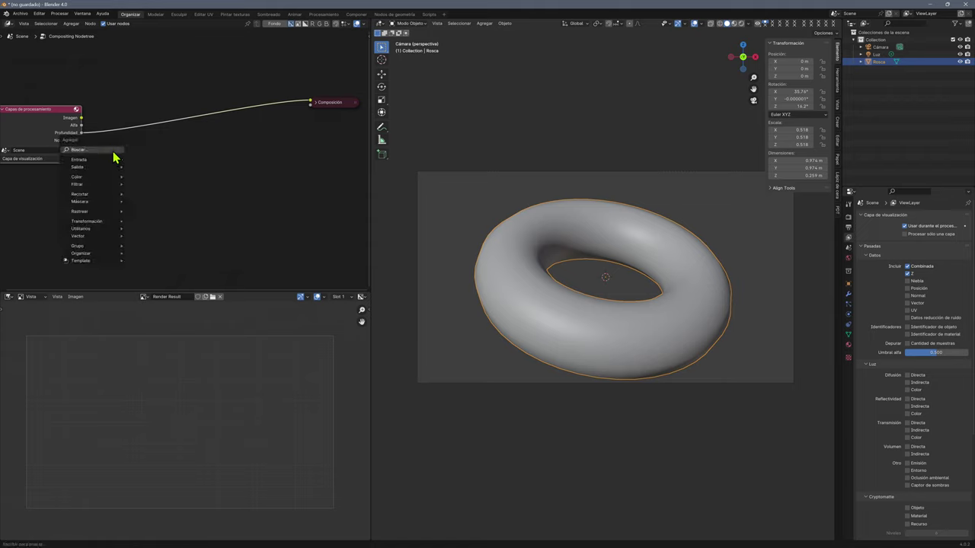
{"action": "mouse_move", "coordinate": [81, 229]}
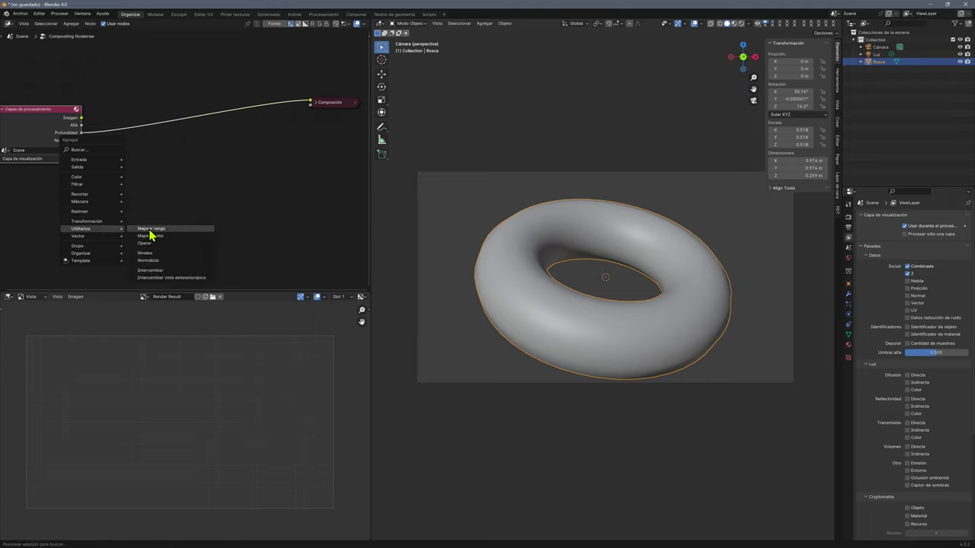
{"action": "left_click", "coordinate": [146, 243]}
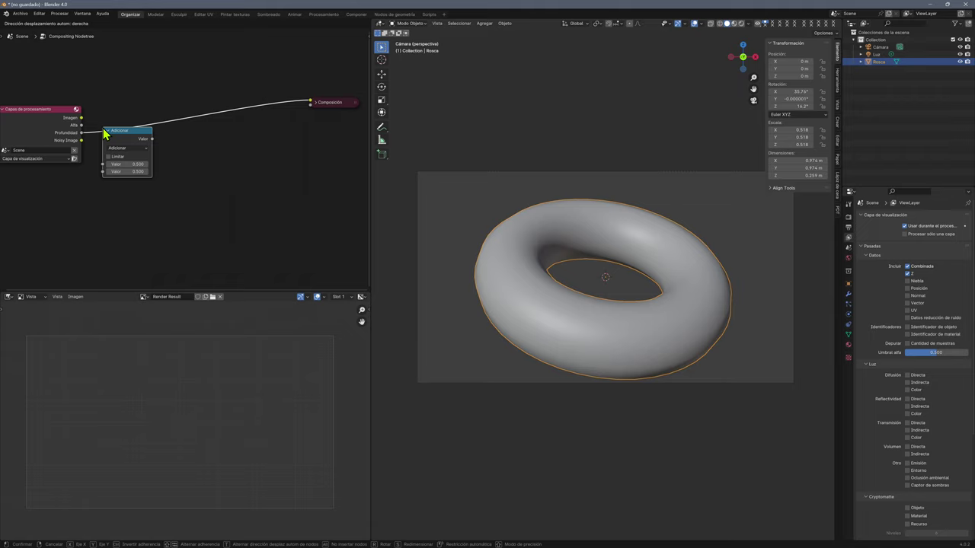
{"action": "left_click", "coordinate": [110, 133]}
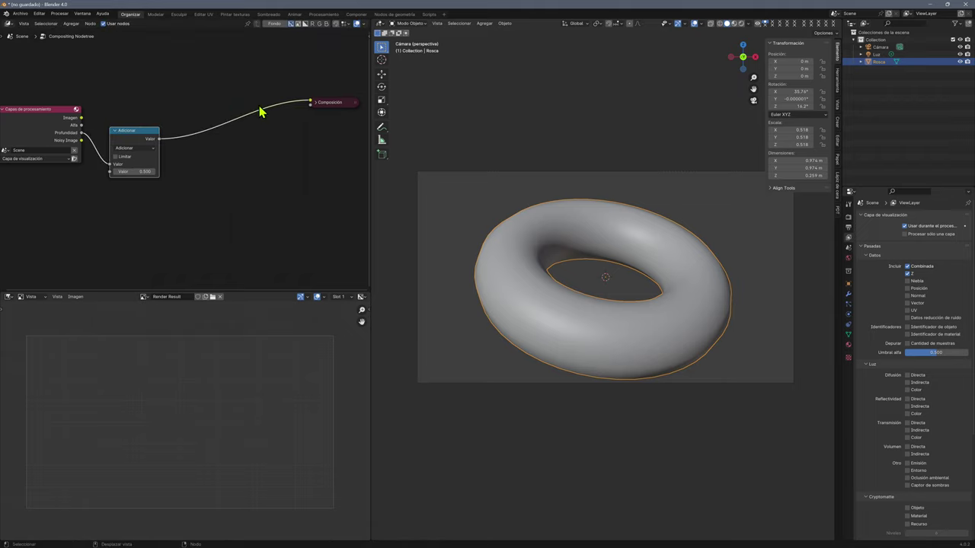
{"action": "left_click", "coordinate": [149, 149]}
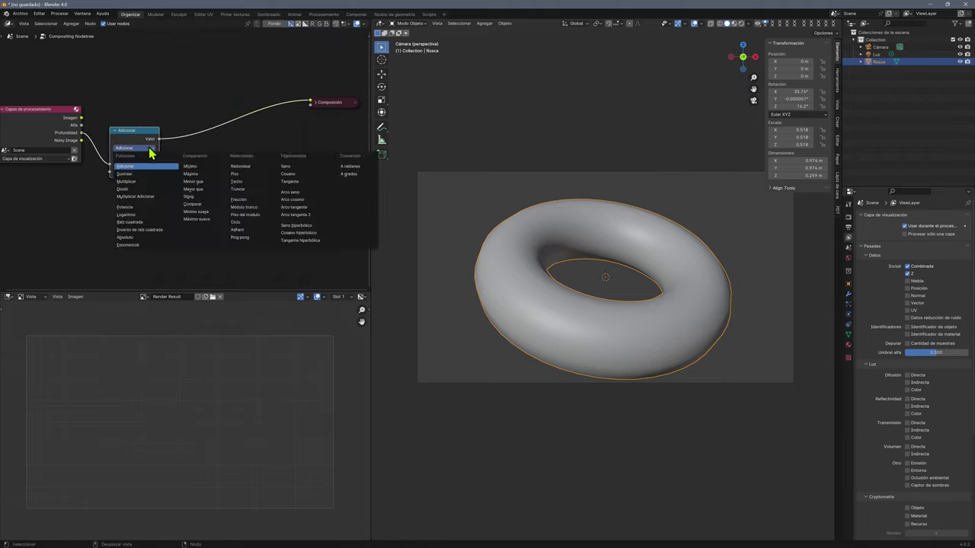
{"action": "left_click", "coordinate": [129, 182]}
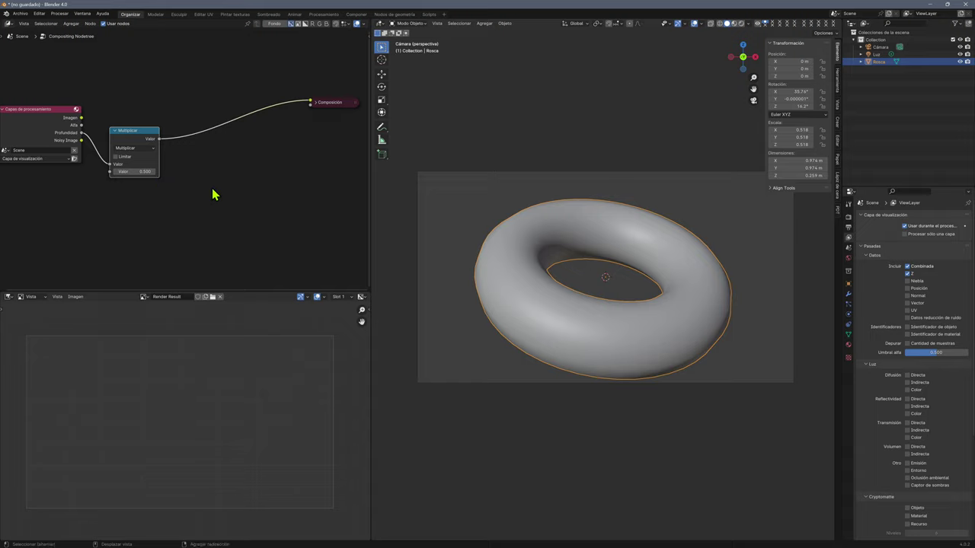
{"action": "key", "text": "shift+a"}
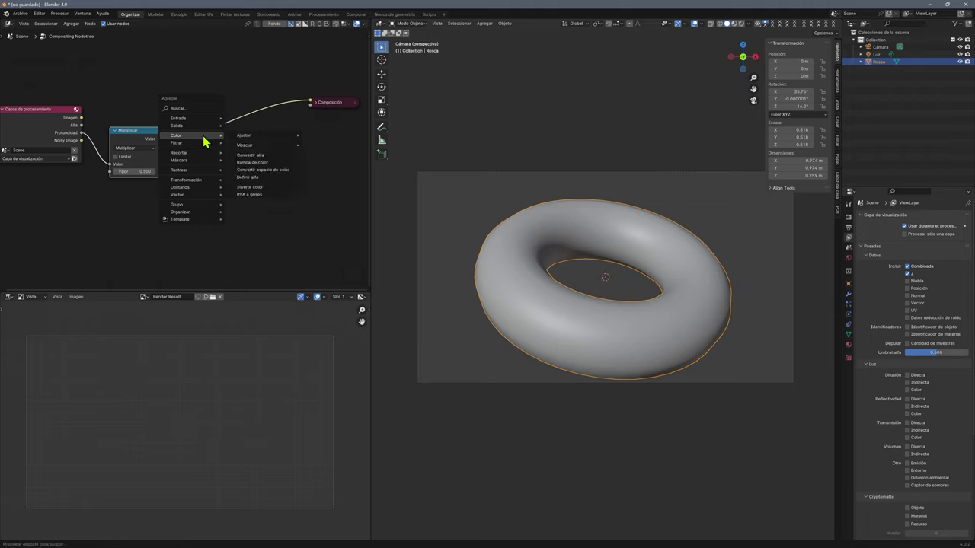
- Insert a Rampa de color before Composición and flip it to invert the gradient
{"action": "left_click", "coordinate": [256, 166]}
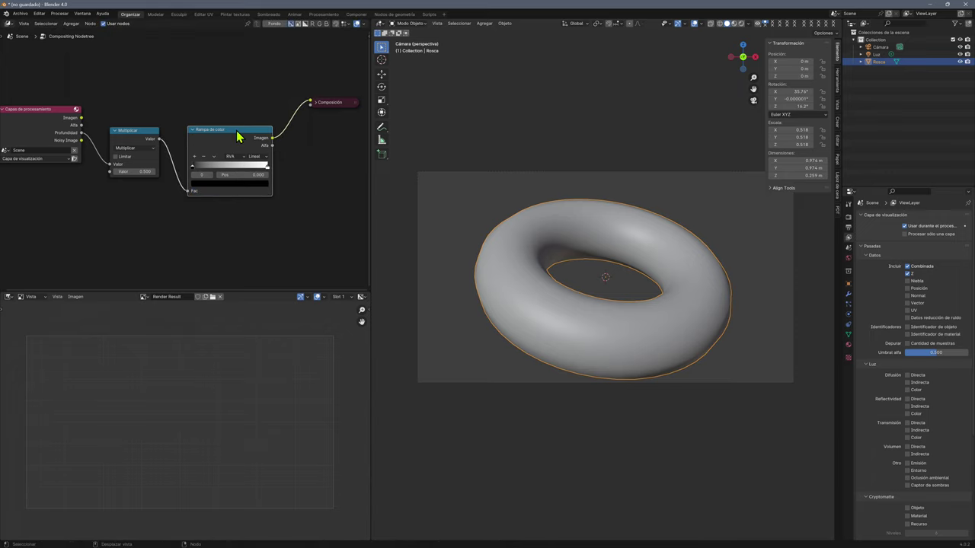
{"action": "left_click", "coordinate": [238, 102]}
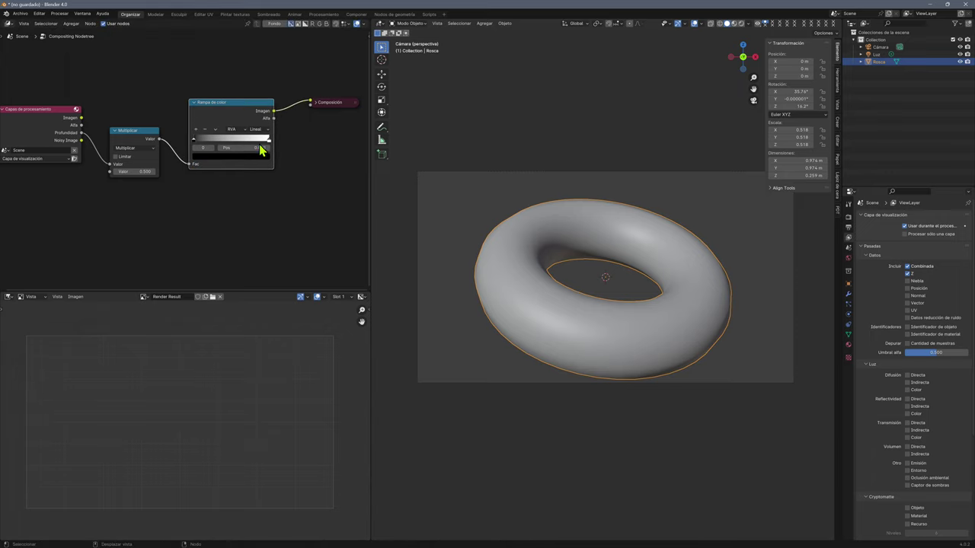
{"action": "left_click", "coordinate": [218, 134]}
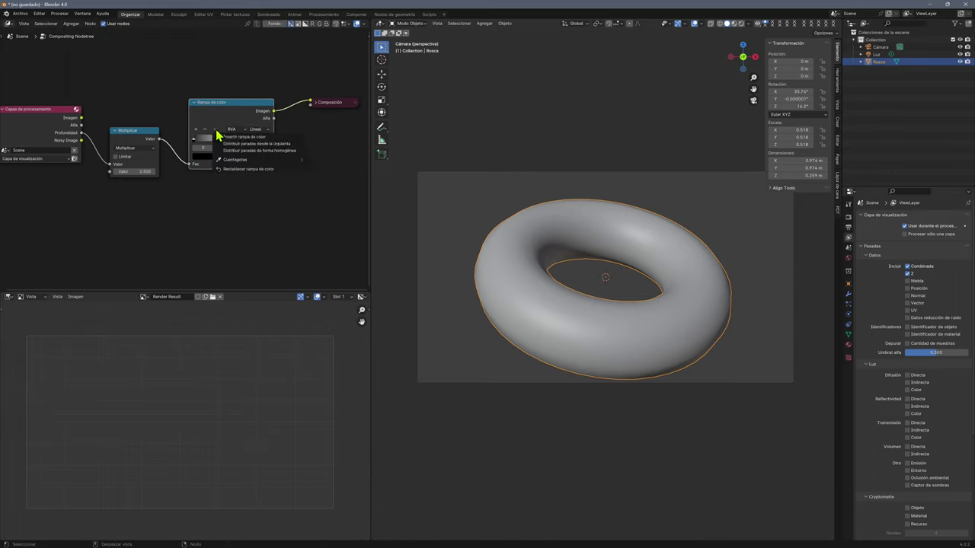
{"action": "left_click", "coordinate": [289, 145]}
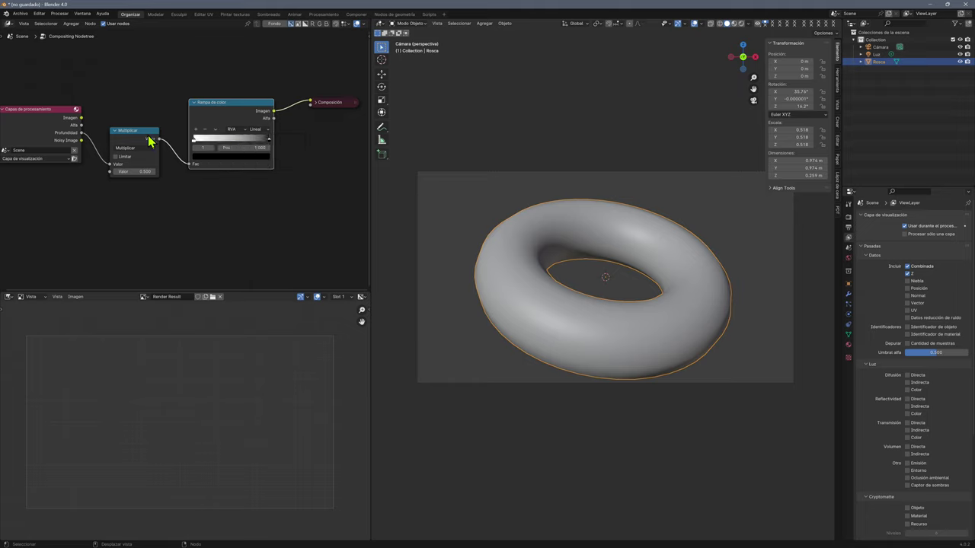
- Set the Multiplicar value to 0.350 and show the Output properties
{"action": "left_click_drag", "start_coordinate": [139, 135], "coordinate": [145, 134]}
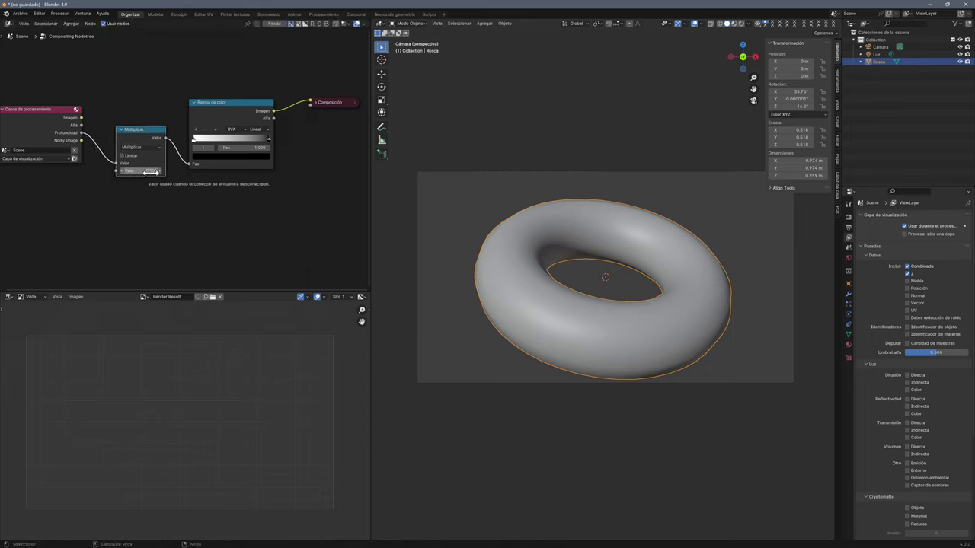
{"action": "left_click", "coordinate": [152, 172]}
{"action": "type", "text": ".35"}
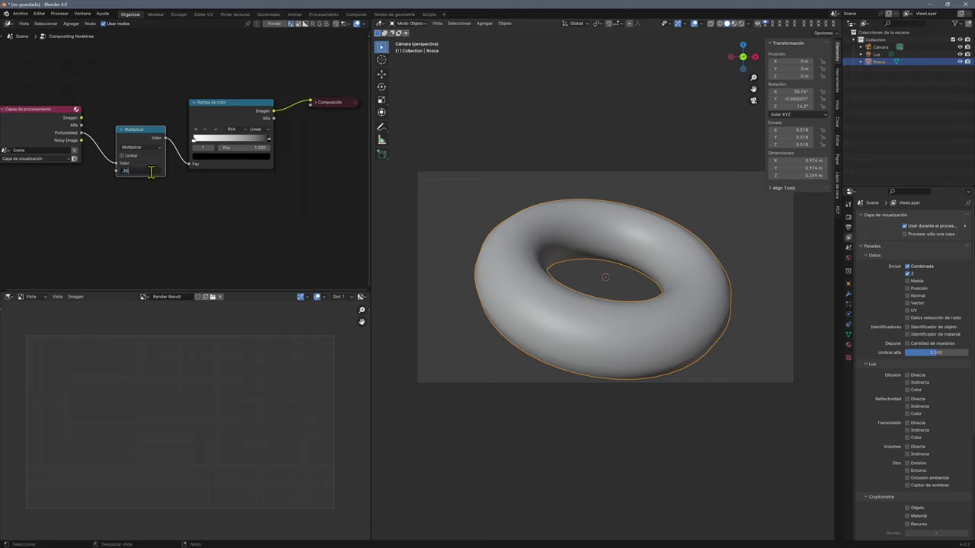
{"action": "key", "text": "Return"}
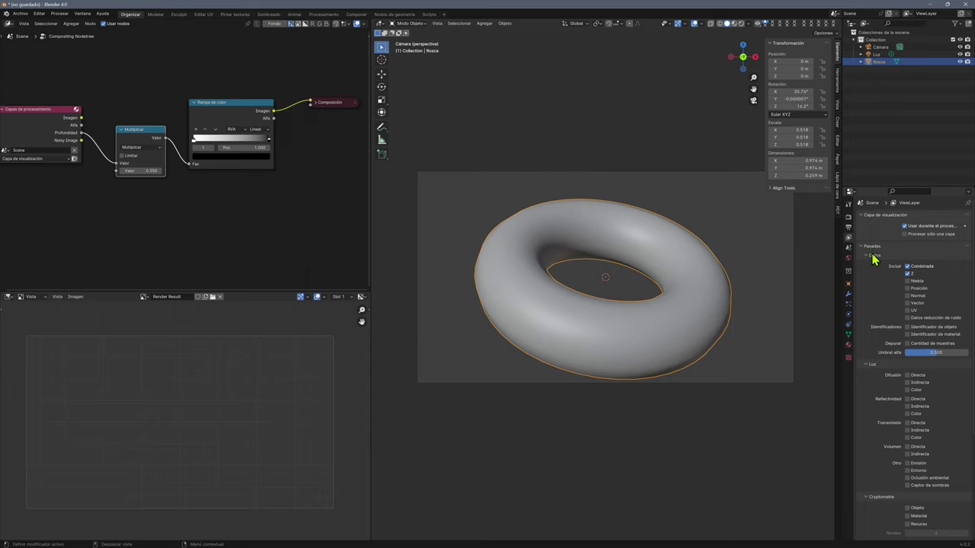
{"action": "left_click", "coordinate": [849, 217]}
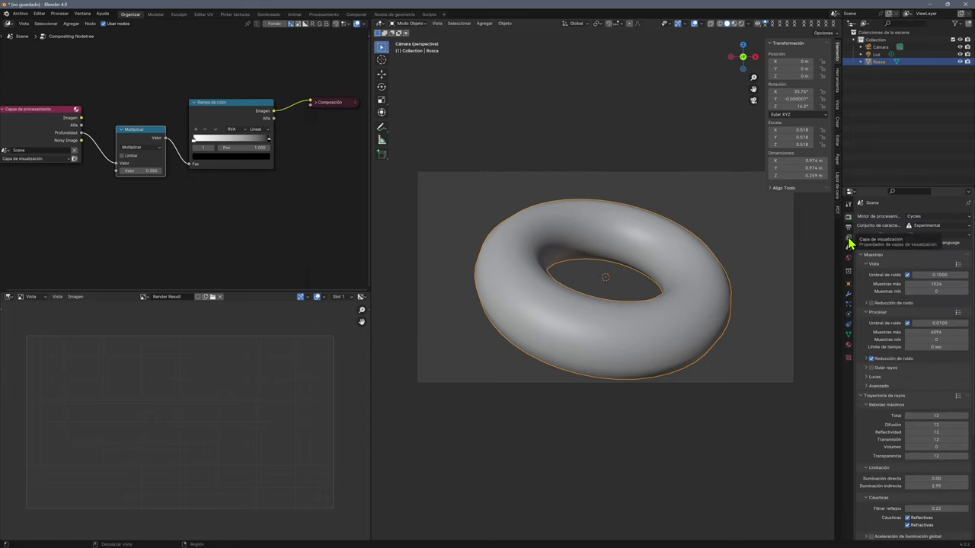
{"action": "left_click", "coordinate": [848, 228]}
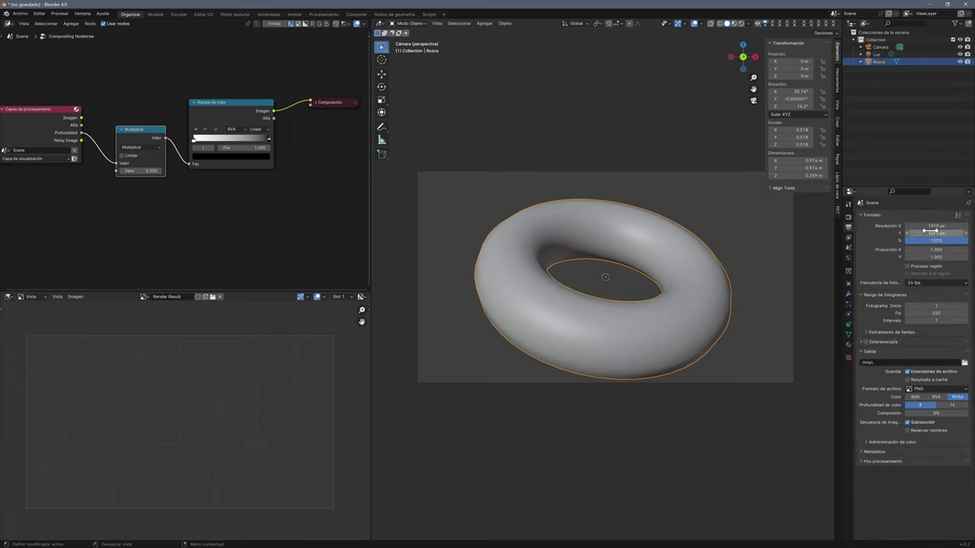
- Lower the render resolution from 1920 to 1550 × 1080 px, then select the camera
{"action": "mouse_move", "coordinate": [937, 226]}
{"action": "left_mouse_down"}
{"action": "mouse_move", "coordinate": [914, 225]}
{"action": "mouse_move", "coordinate": [937, 226]}
{"action": "left_mouse_up"}
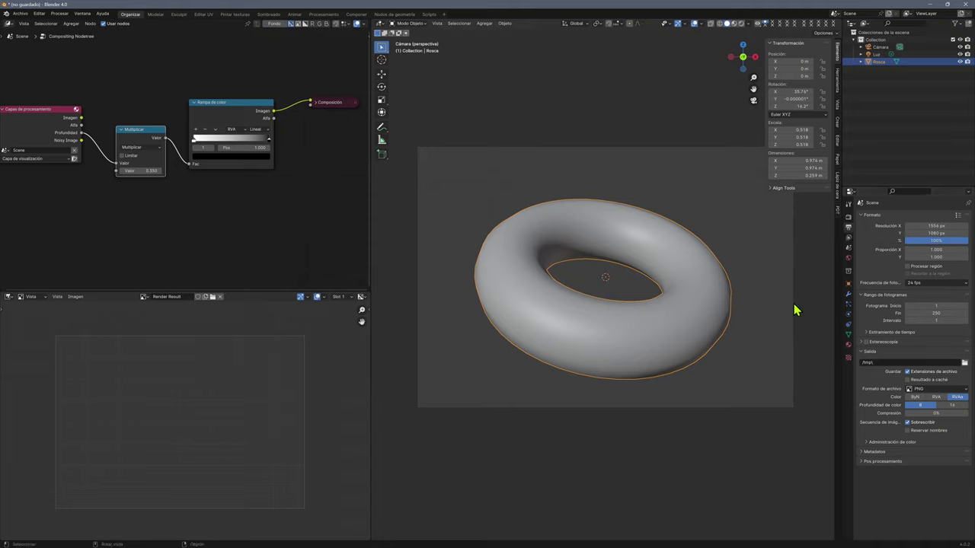
{"action": "left_click", "coordinate": [764, 147]}
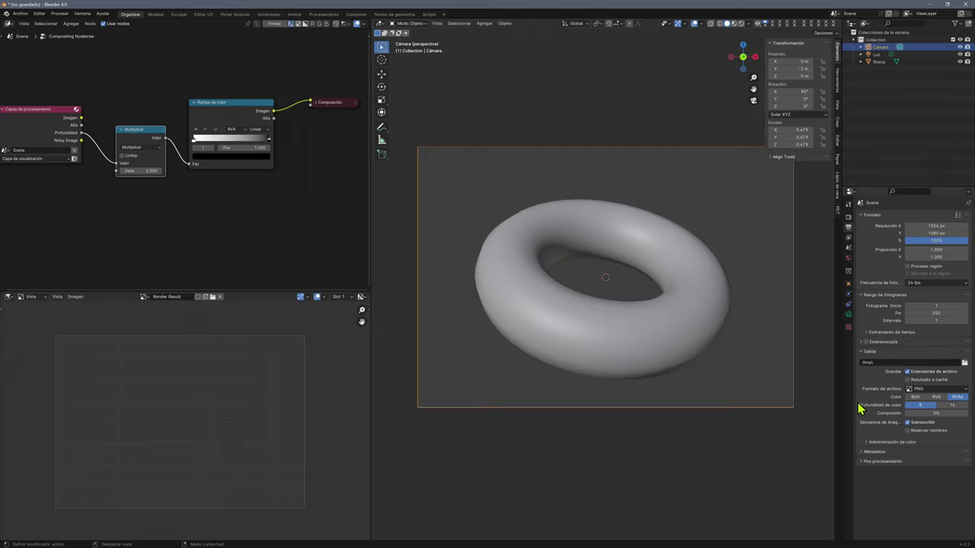
- Switch the camera type to Orthographic
{"action": "left_click", "coordinate": [849, 318]}
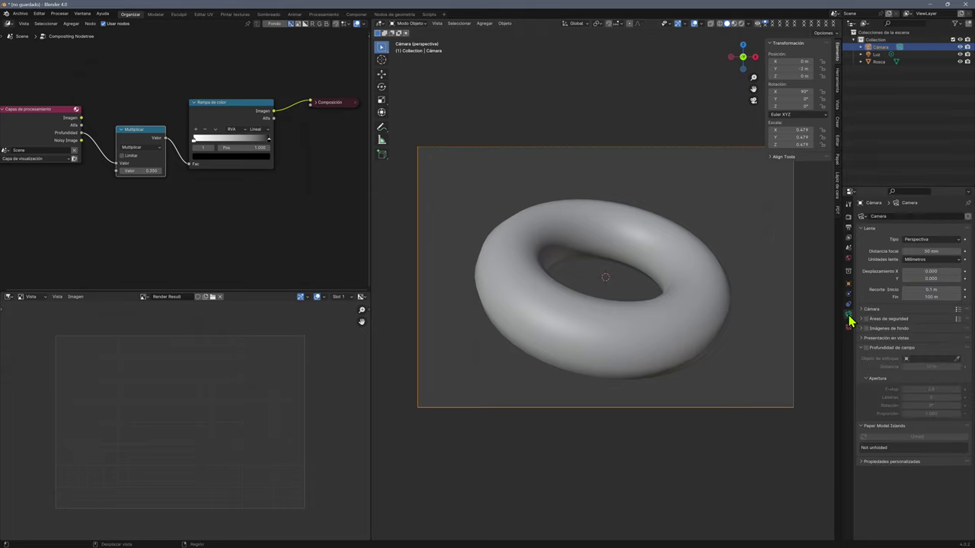
{"action": "left_click", "coordinate": [937, 240]}
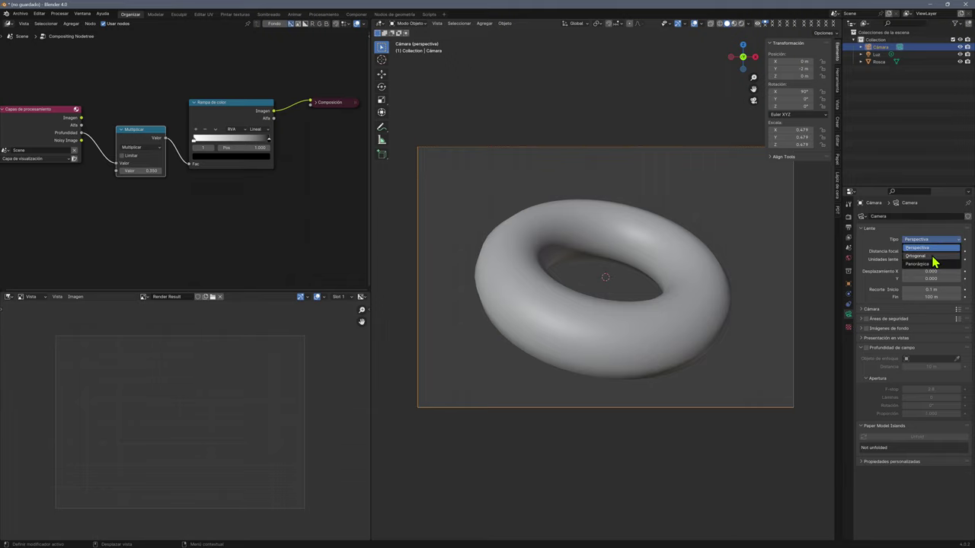
{"action": "left_click", "coordinate": [932, 257]}
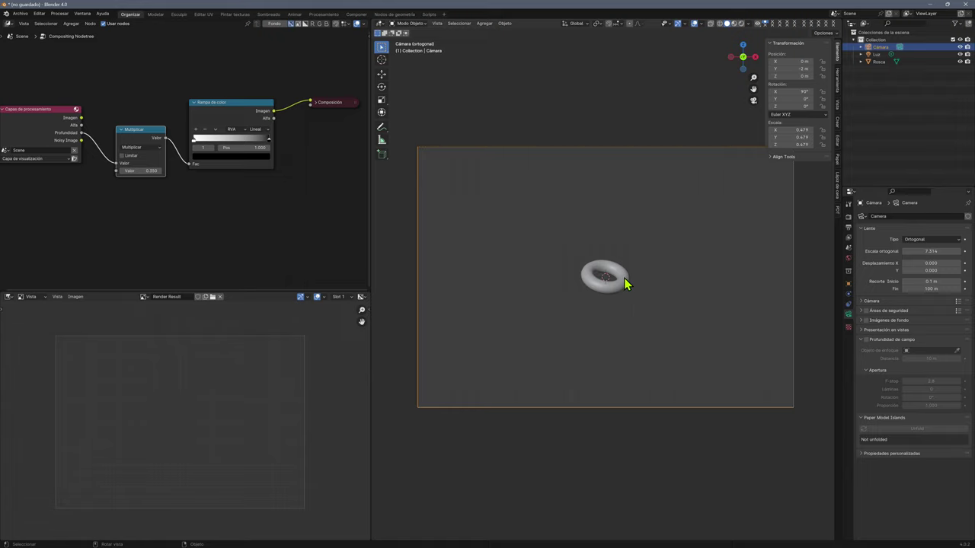
- Set the camera's Escala ortogonal to 1.414 so the torus fills the frame
{"action": "left_click", "coordinate": [624, 284]}
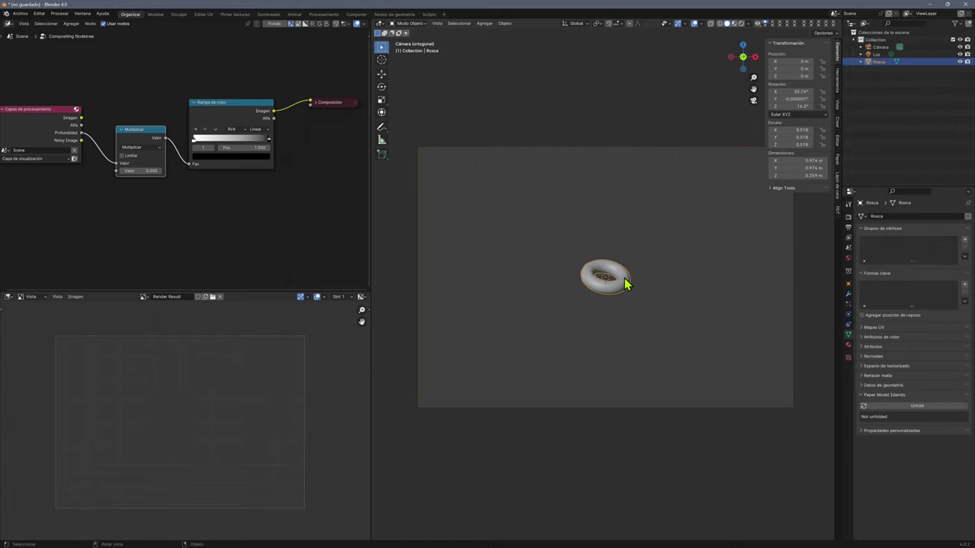
{"action": "key", "text": "s"}
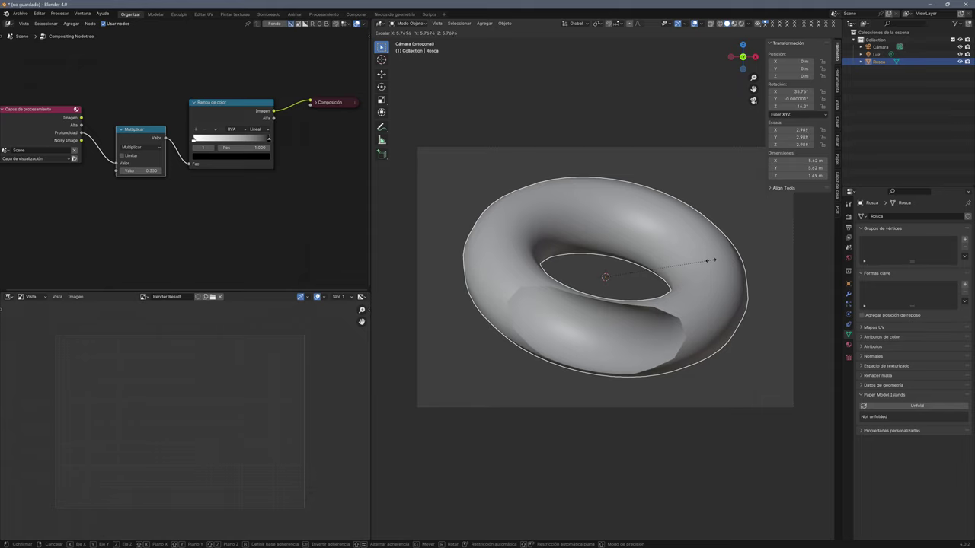
{"action": "right_click", "coordinate": [709, 259]}
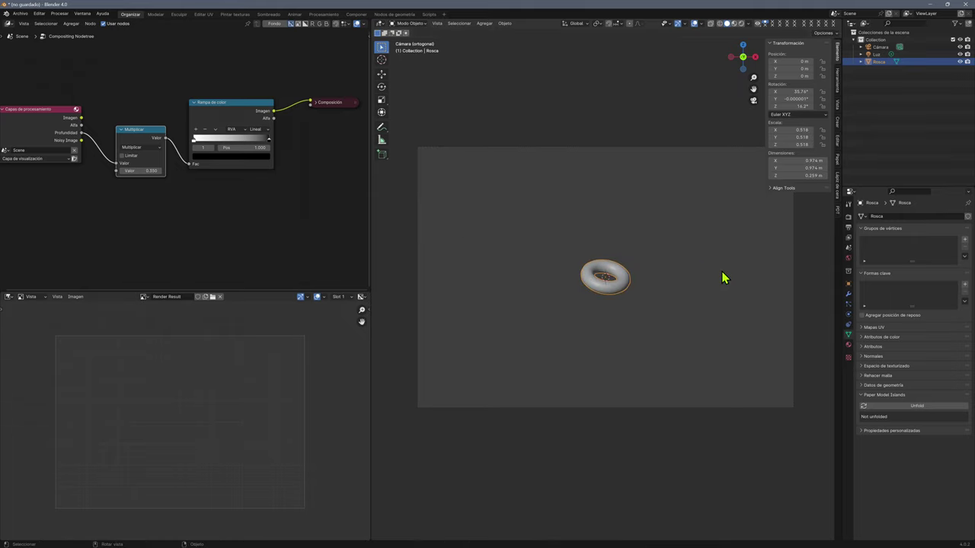
{"action": "left_click", "coordinate": [795, 287]}
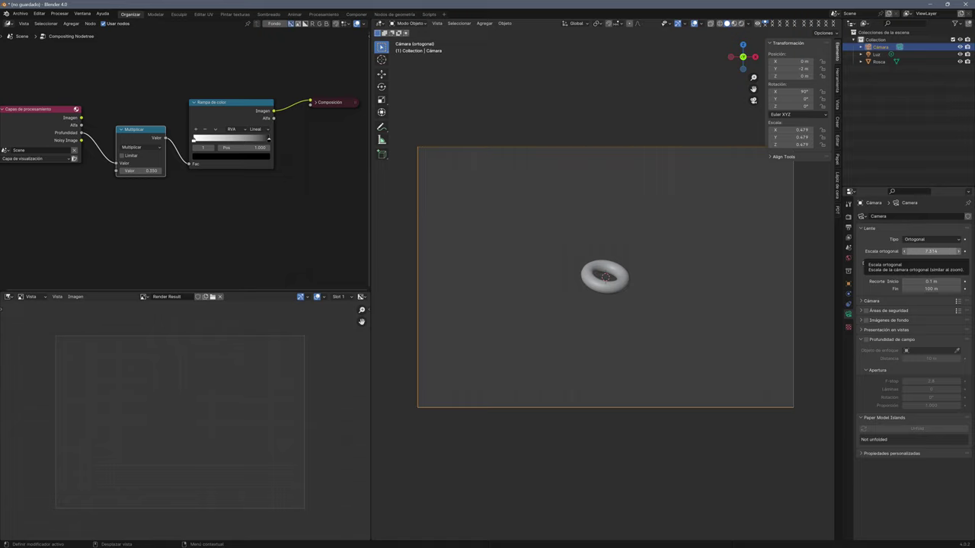
{"action": "left_click_drag", "start_coordinate": [914, 251], "coordinate": [847, 251]}
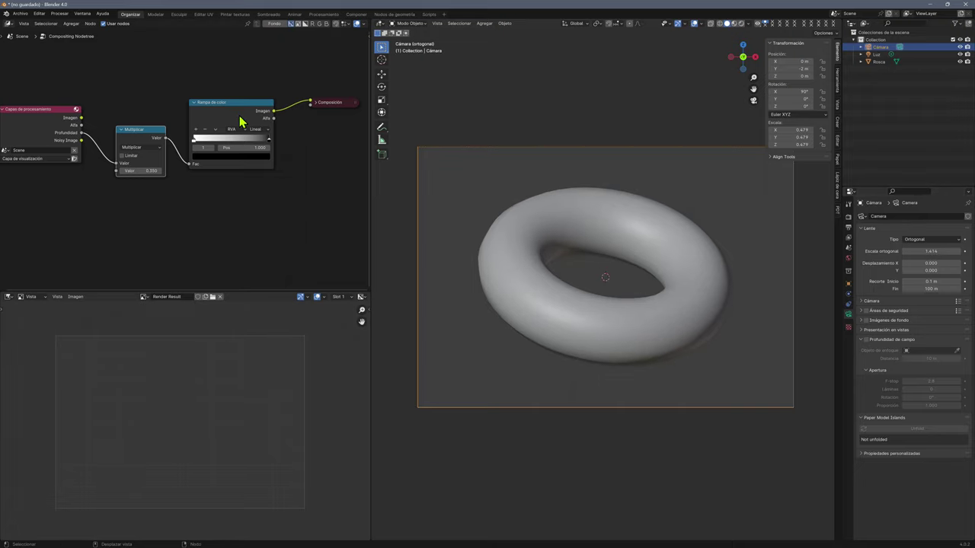
- Move the Composición node up and to the left
{"action": "left_click", "coordinate": [316, 104]}
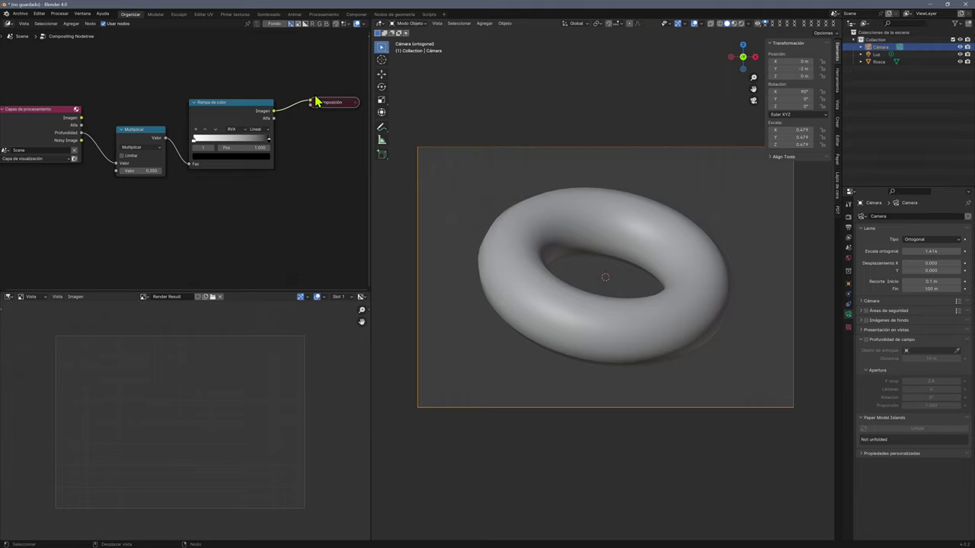
{"action": "key", "text": "h"}
{"action": "left_click_drag", "start_coordinate": [329, 105], "coordinate": [313, 90]}
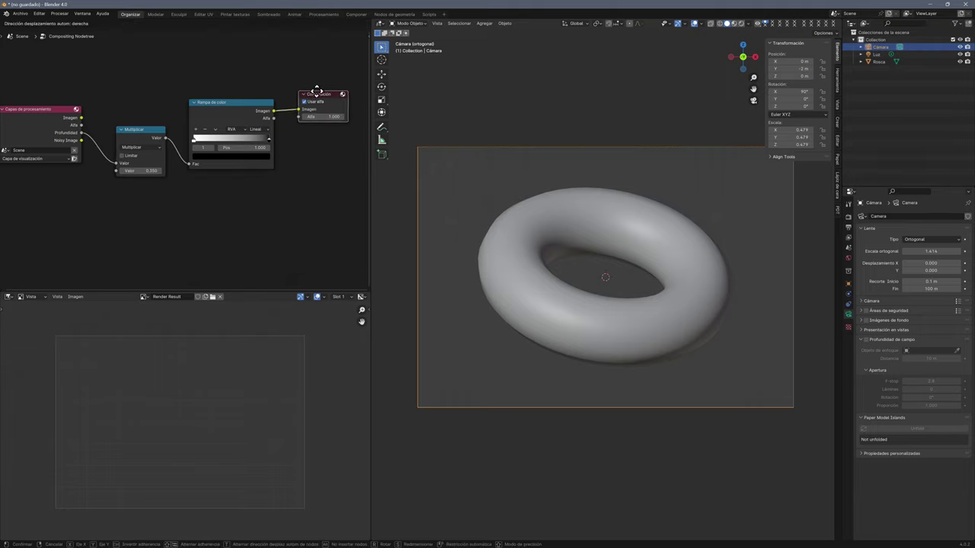
{"action": "left_click", "coordinate": [313, 90]}
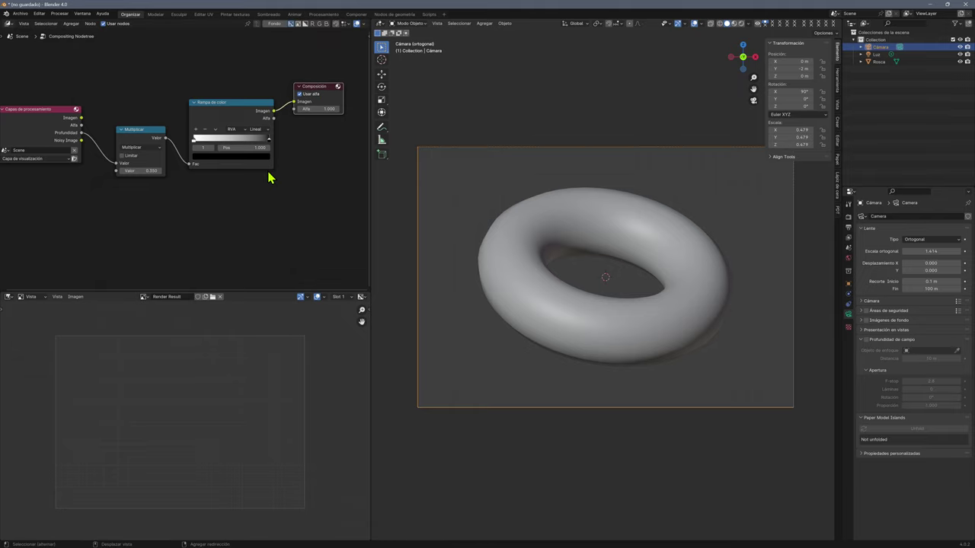
- Add a Visor node below Composición and link the Rampa de color image into it
{"action": "key", "text": "shift+a"}
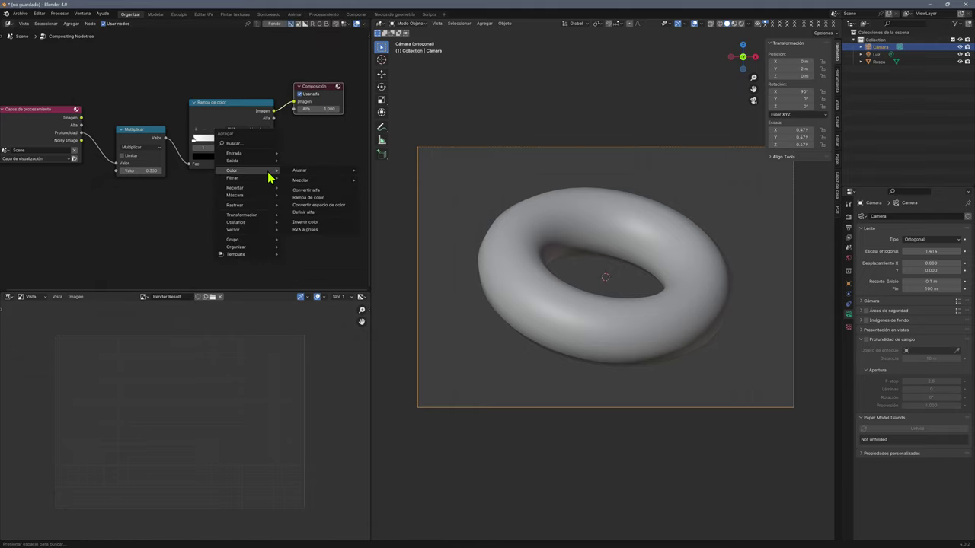
{"action": "mouse_move", "coordinate": [233, 160]}
{"action": "left_click", "coordinate": [299, 181]}
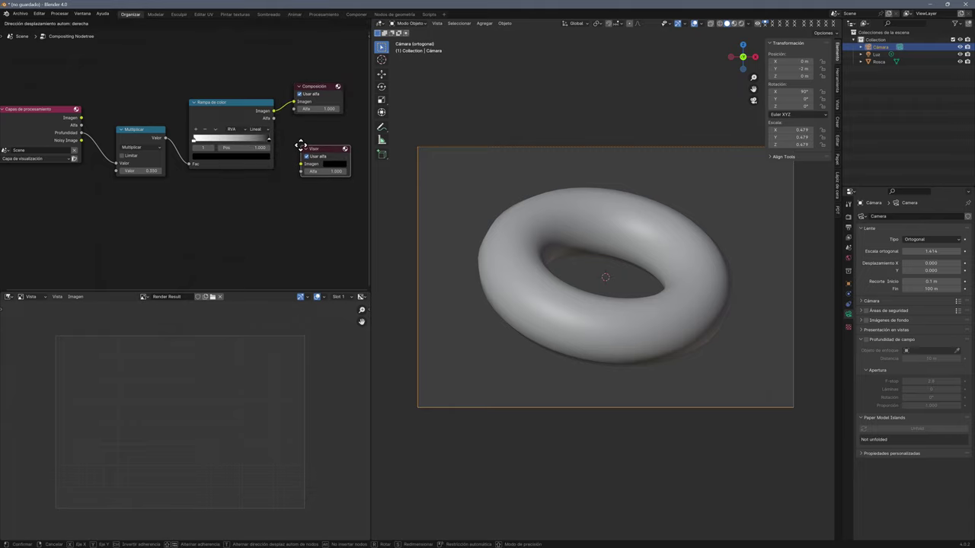
{"action": "left_click", "coordinate": [303, 143]}
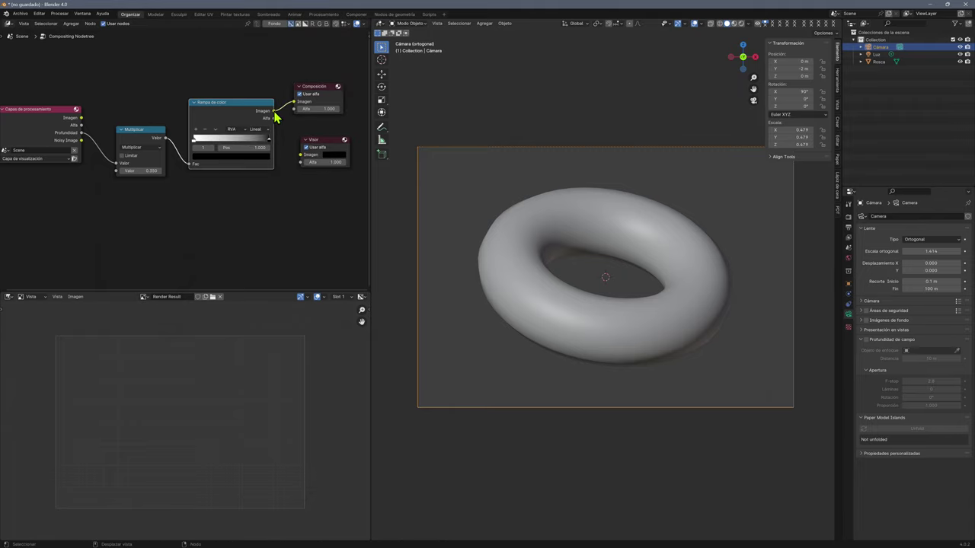
{"action": "left_click_drag", "start_coordinate": [274, 112], "coordinate": [302, 161]}
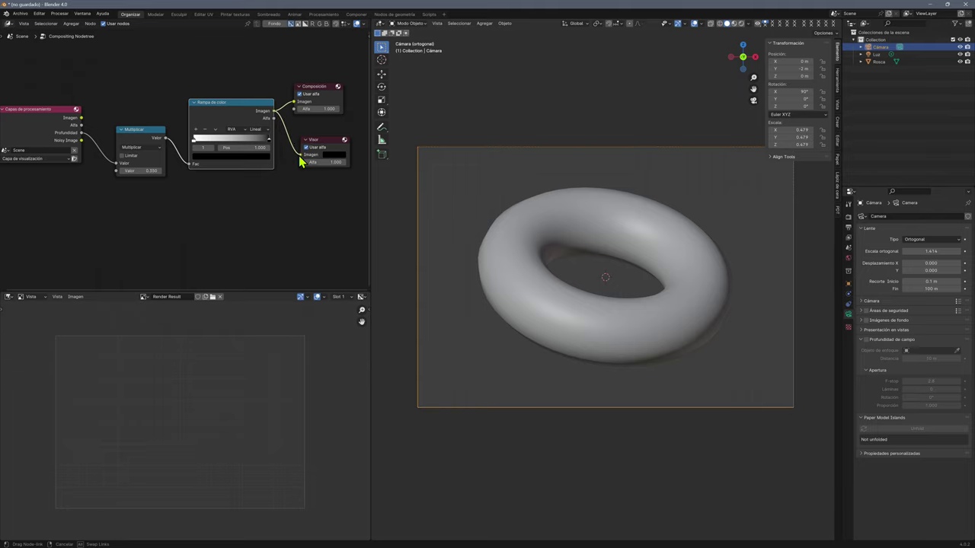
{"action": "left_click_drag", "start_coordinate": [316, 86], "coordinate": [323, 90]}
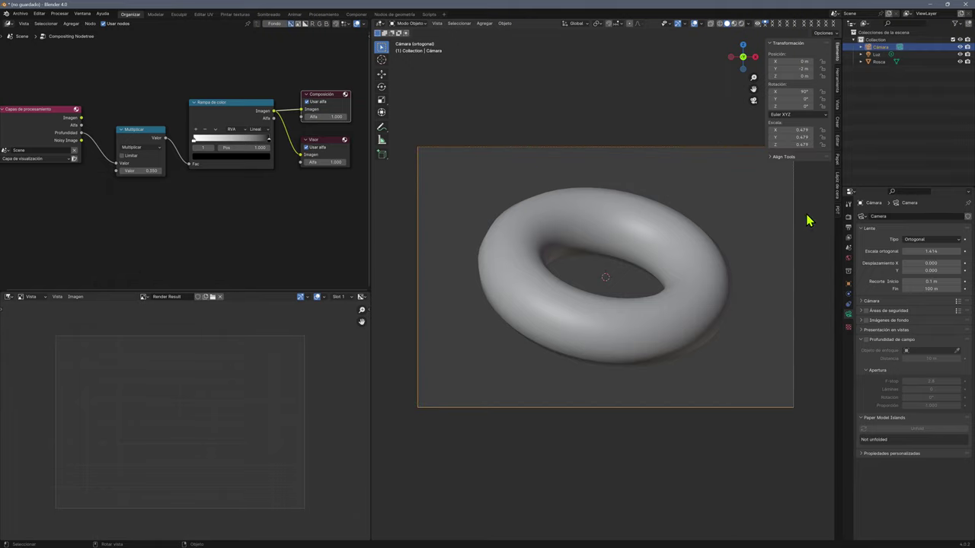
- Review the render settings and Performance panel, ending on the PNG, RGBA 8-bit output settings
{"action": "left_click", "coordinate": [849, 204]}
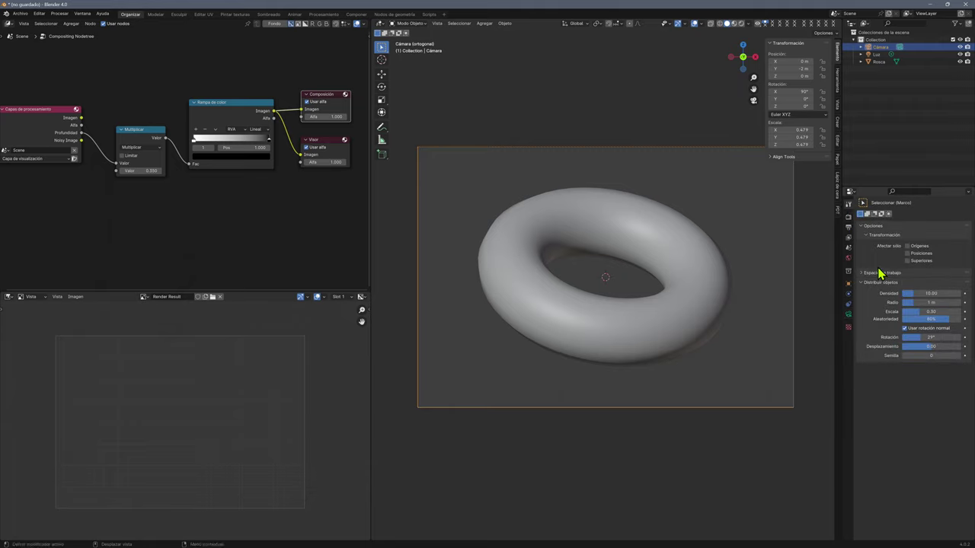
{"action": "left_click", "coordinate": [849, 216]}
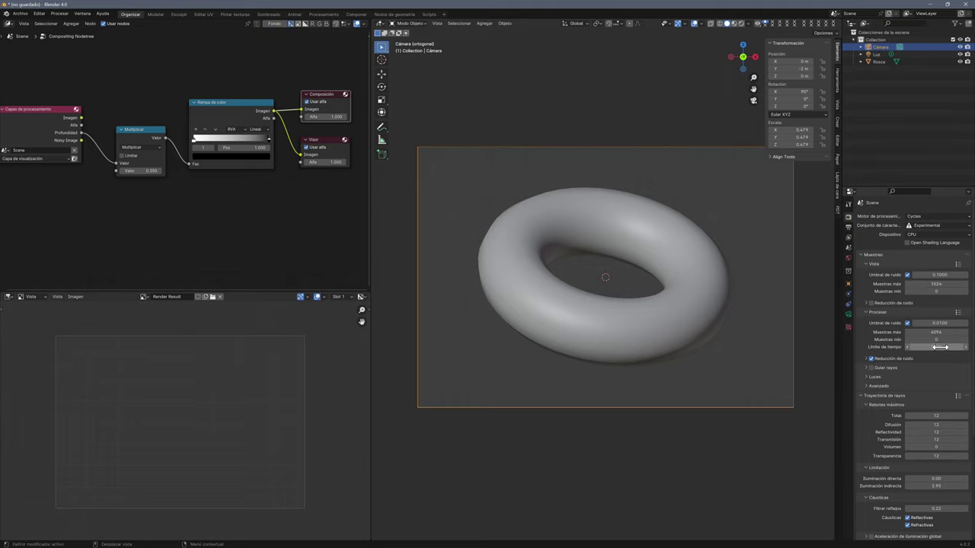
{"action": "scroll", "coordinate": [930, 483], "scroll_direction": "down", "scroll_amount": 2}
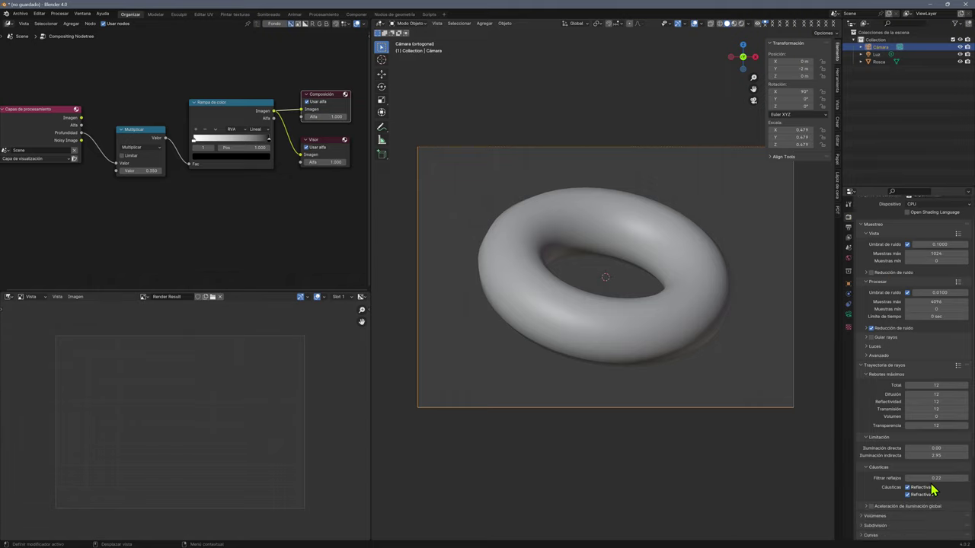
{"action": "scroll", "coordinate": [930, 488], "scroll_direction": "down", "scroll_amount": 1}
{"action": "scroll", "coordinate": [930, 489], "scroll_direction": "down", "scroll_amount": 1}
{"action": "scroll", "coordinate": [933, 488], "scroll_direction": "down", "scroll_amount": 1}
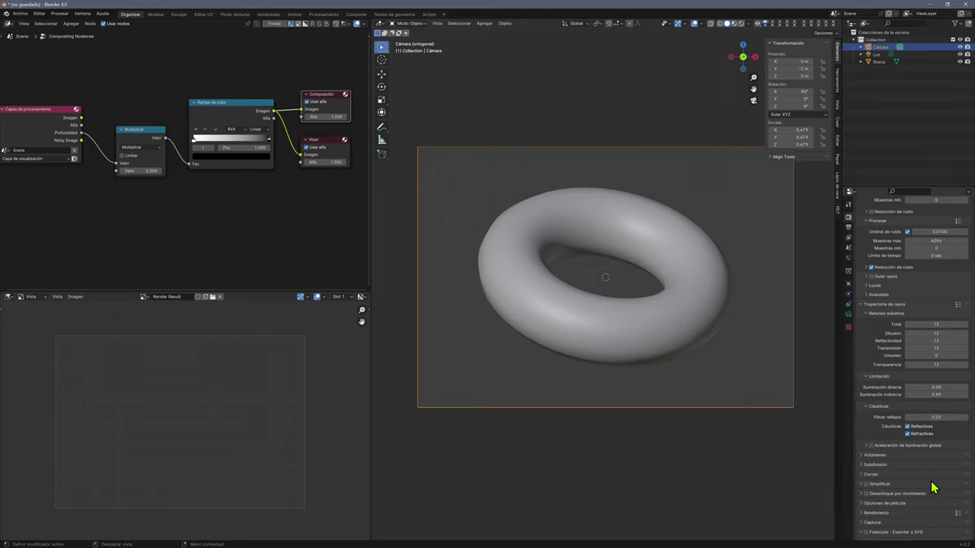
{"action": "scroll", "coordinate": [932, 487], "scroll_direction": "down", "scroll_amount": 1}
{"action": "scroll", "coordinate": [914, 487], "scroll_direction": "down", "scroll_amount": 1}
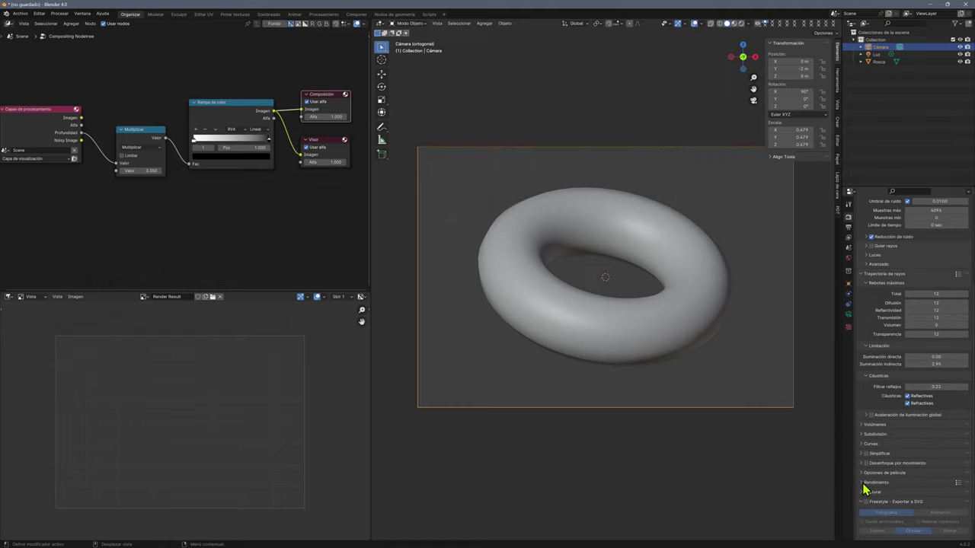
{"action": "left_click", "coordinate": [863, 484]}
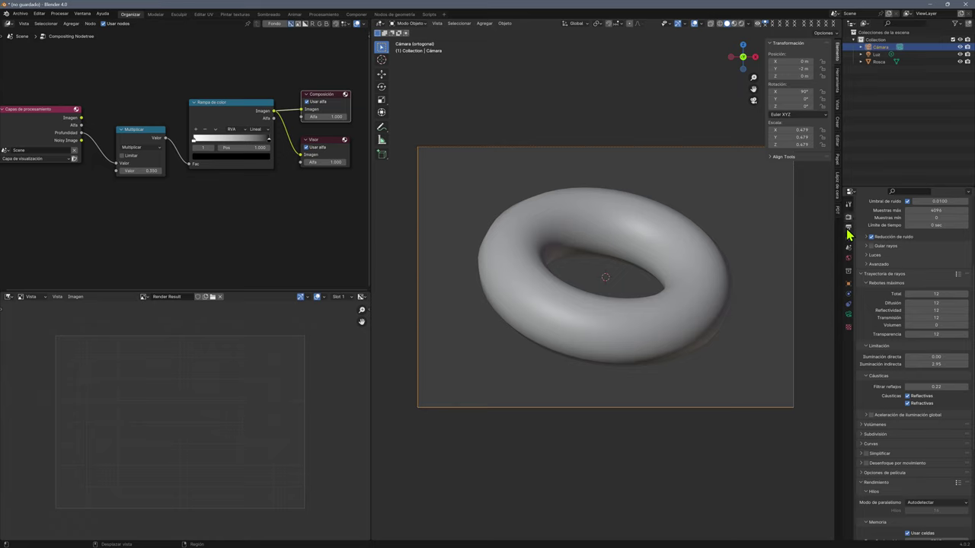
{"action": "left_click", "coordinate": [849, 228]}
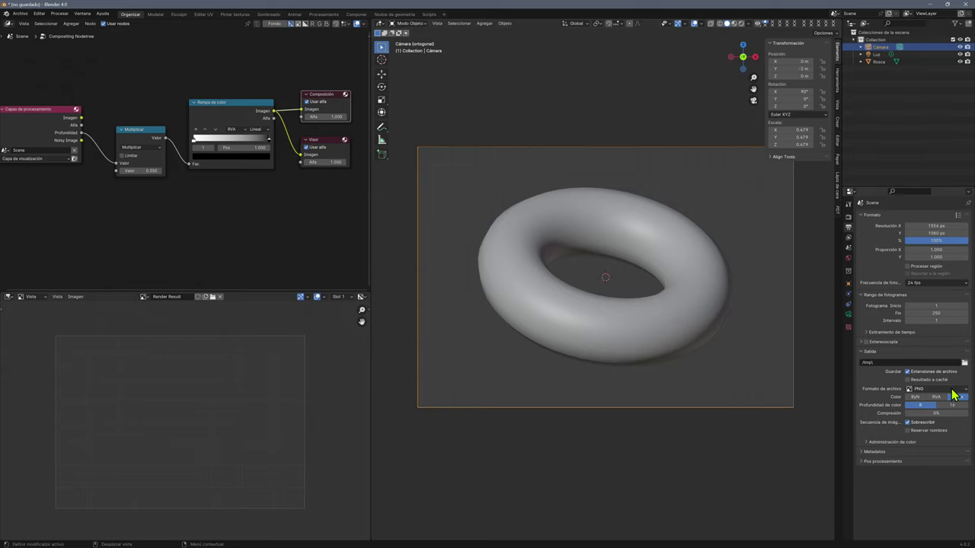
- Inspect the File Format list, Post Processing and Stereoscopy, then return to Cycles render settings
{"action": "left_click", "coordinate": [953, 390]}
{"action": "left_click", "coordinate": [930, 390]}
{"action": "left_click", "coordinate": [863, 462]}
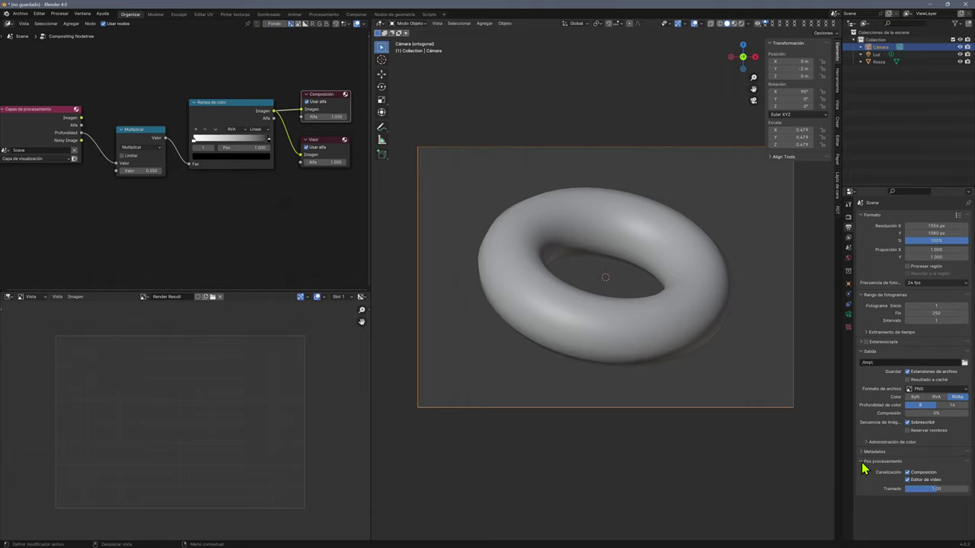
{"action": "left_click", "coordinate": [861, 342]}
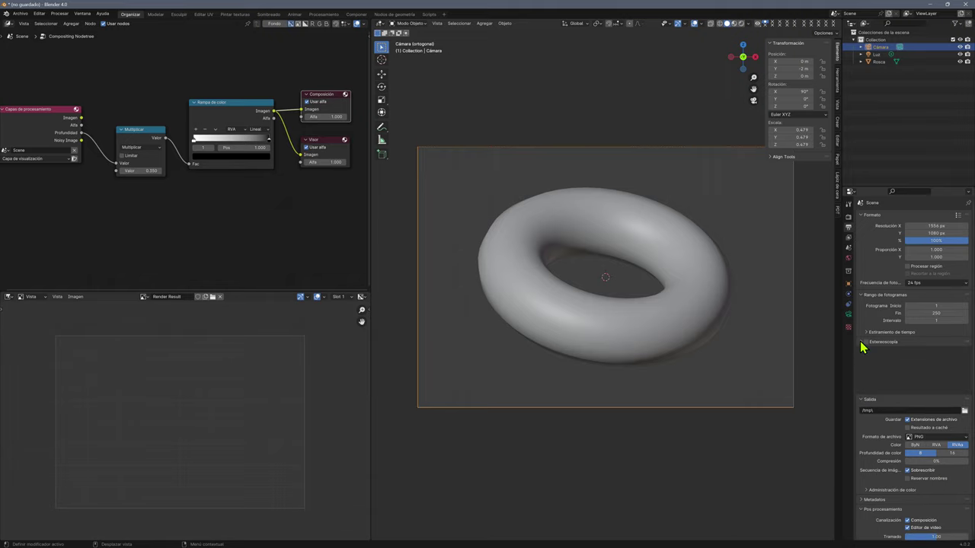
{"action": "left_click", "coordinate": [862, 342]}
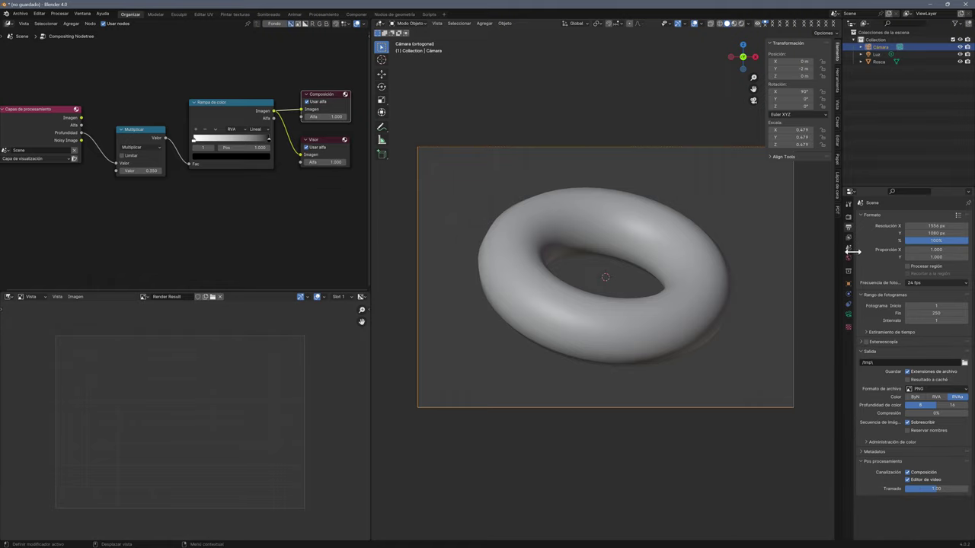
{"action": "left_click", "coordinate": [848, 217]}
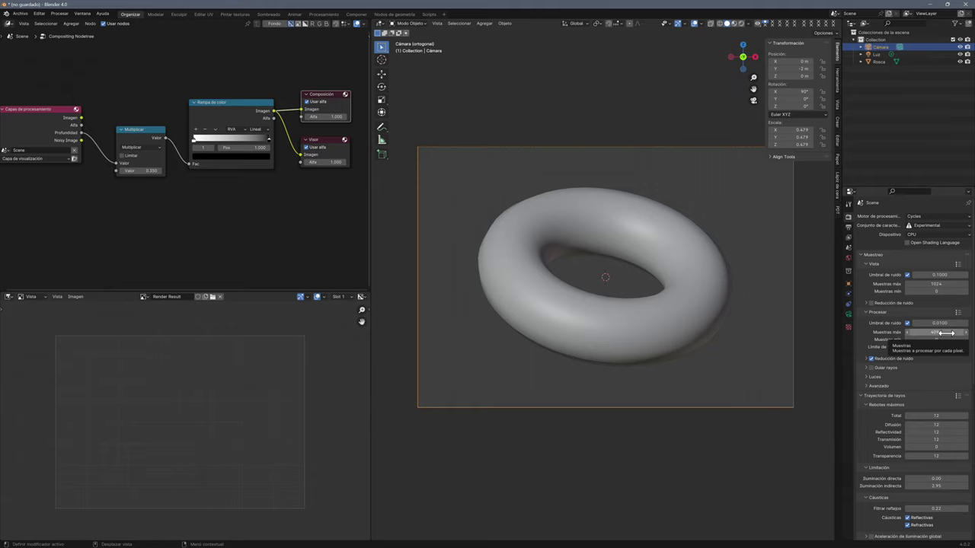
- Lower Max Samples from 4096 to 1000, keeping the 0.0100 noise threshold
{"action": "left_click_drag", "start_coordinate": [945, 333], "coordinate": [936, 333]}
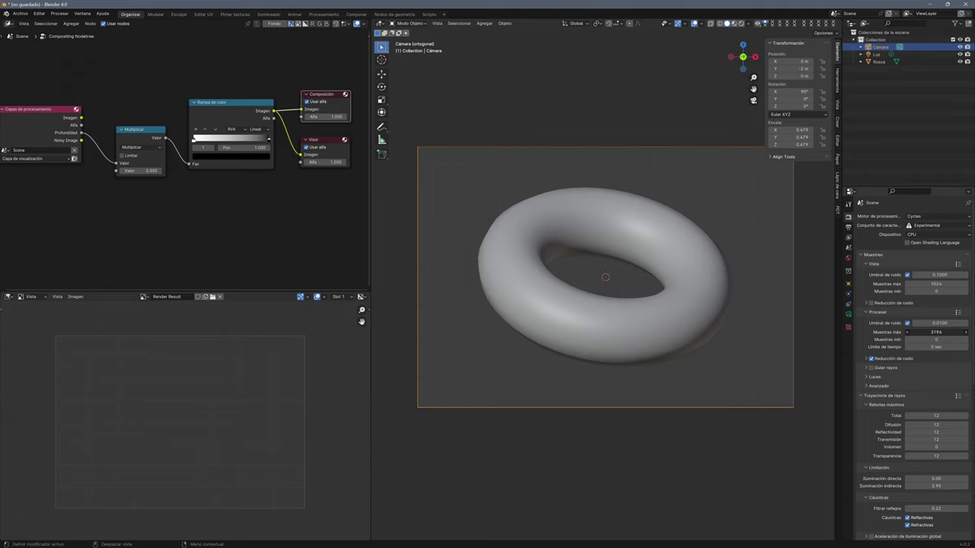
{"action": "left_click_drag", "start_coordinate": [945, 333], "coordinate": [918, 332]}
{"action": "mouse_move", "coordinate": [936, 332]}
{"action": "left_mouse_down"}
{"action": "mouse_move", "coordinate": [946, 347]}
{"action": "mouse_move", "coordinate": [925, 347]}
{"action": "left_mouse_up"}
{"action": "type", "text": "1000"}
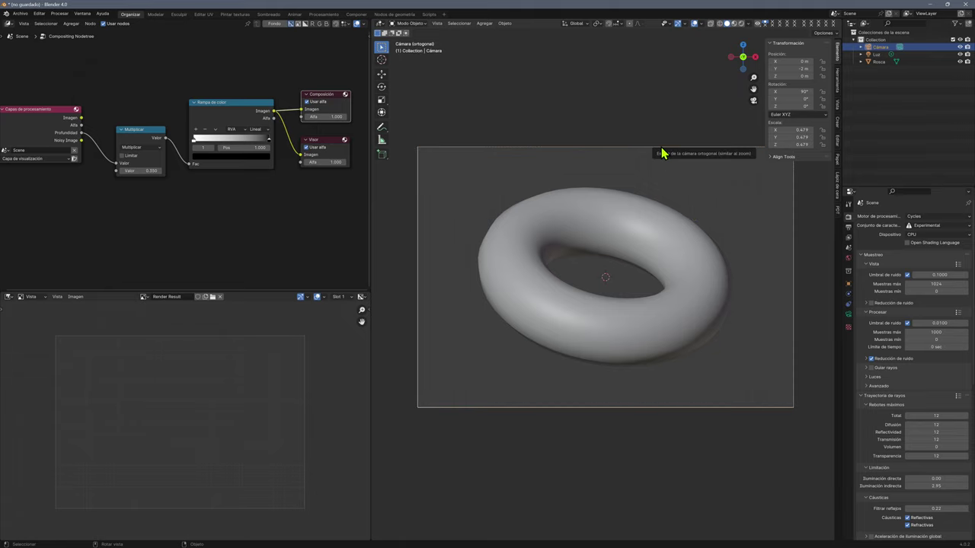
- Render the torus depth map with F12, move the render window down, and zoom into the Multiply node
{"action": "key", "text": "F12"}
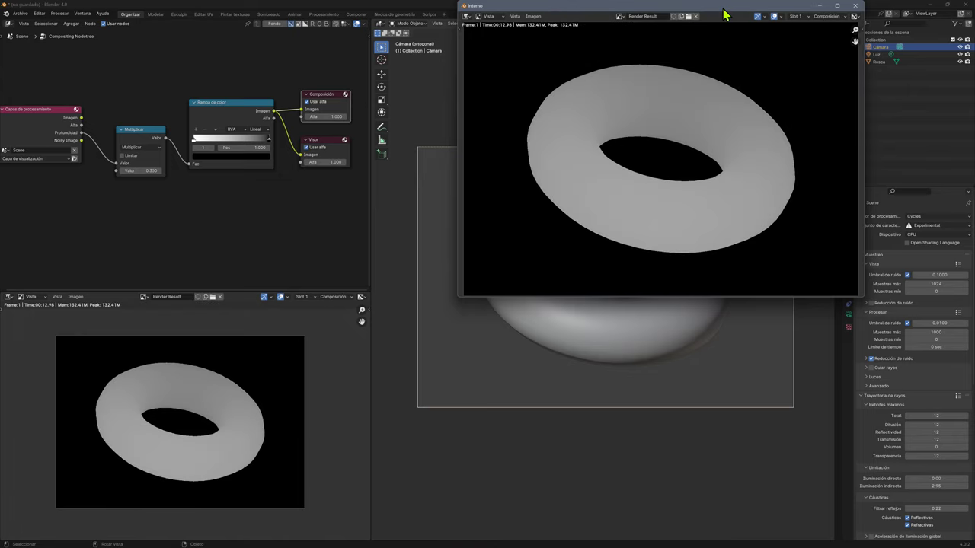
{"action": "left_click_drag", "start_coordinate": [722, 9], "coordinate": [720, 143]}
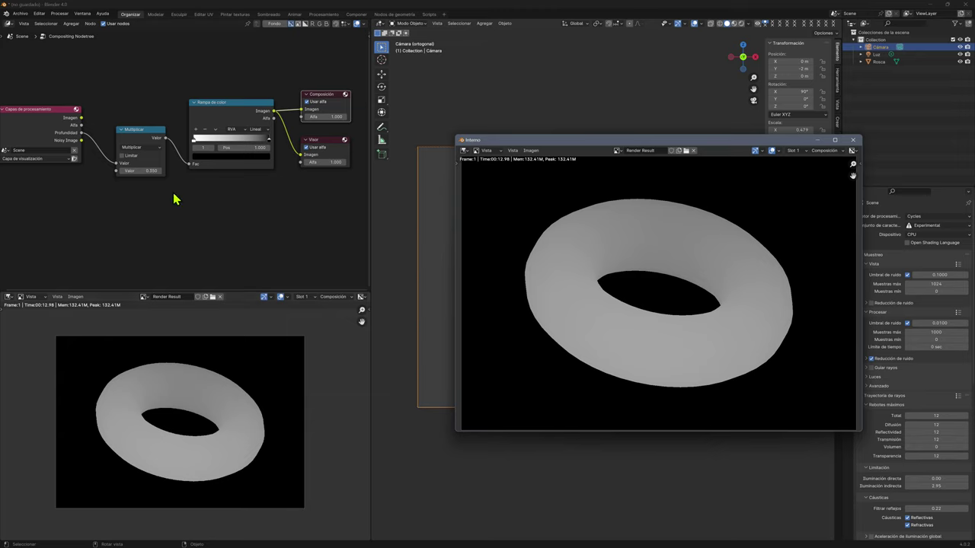
{"action": "scroll", "coordinate": [144, 145], "scroll_direction": "up", "scroll_amount": 1}
{"action": "scroll", "coordinate": [145, 149], "scroll_direction": "up", "scroll_amount": 1}
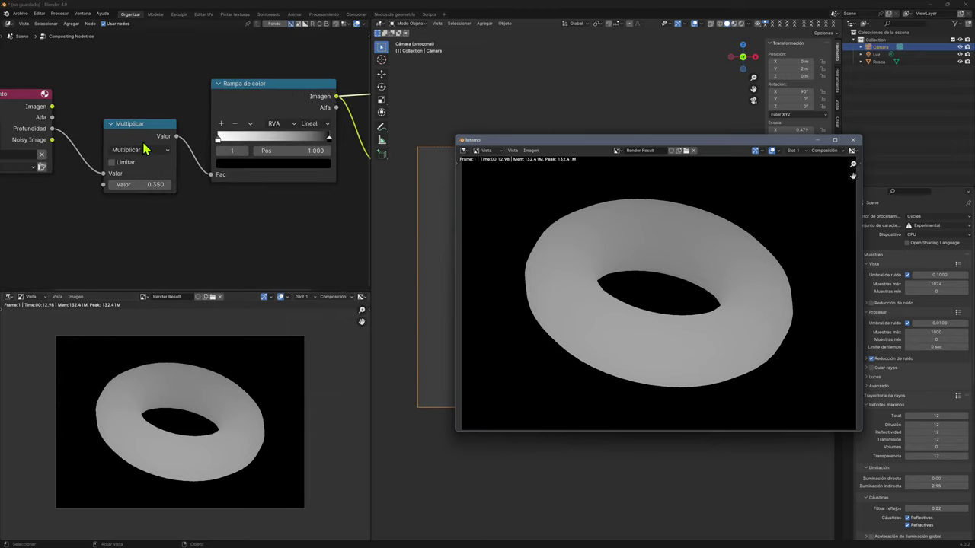
{"action": "scroll", "coordinate": [145, 153], "scroll_direction": "up", "scroll_amount": 1}
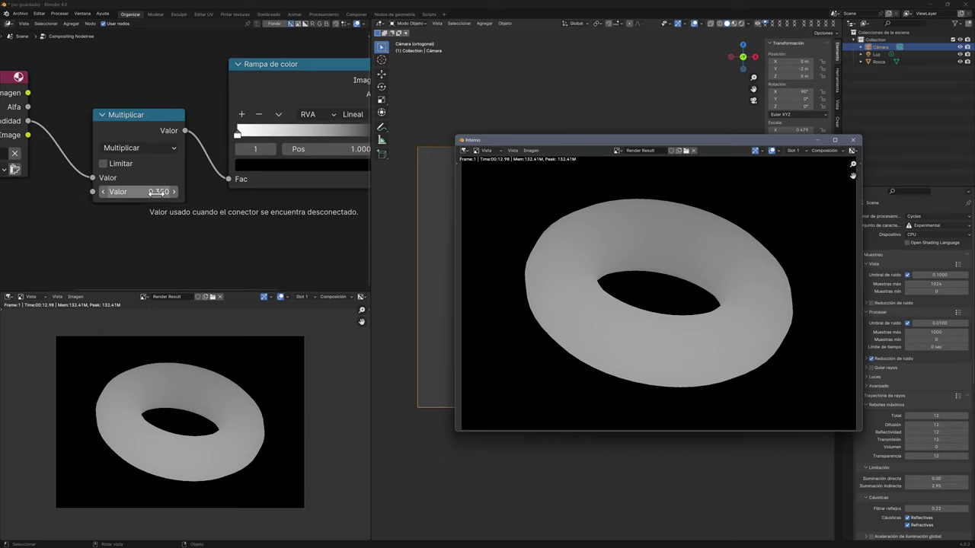
- Close the render window and tune the Multiply node value, trying 0.400 and 0.2, ending at 0.420
{"action": "key", "text": "F11"}
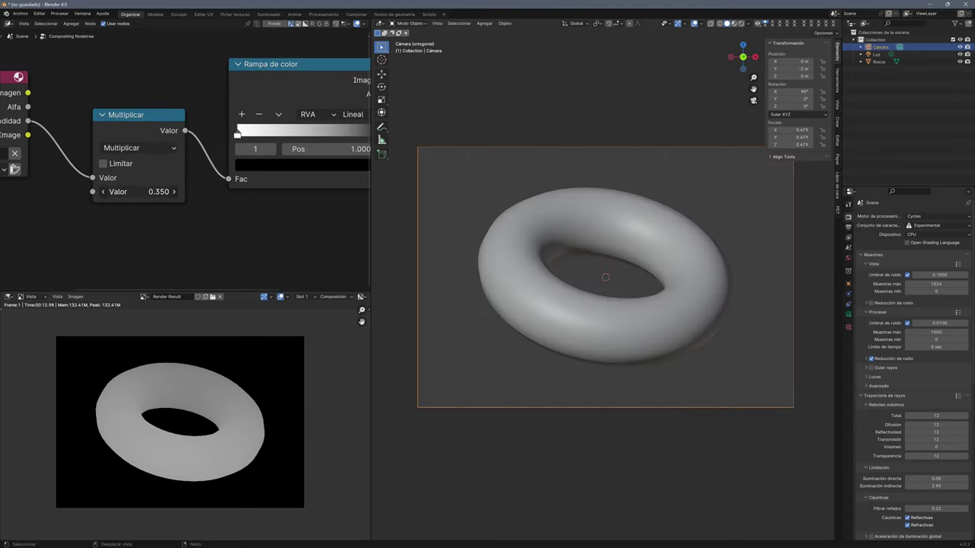
{"action": "left_click_drag", "start_coordinate": [145, 191], "coordinate": [114, 191]}
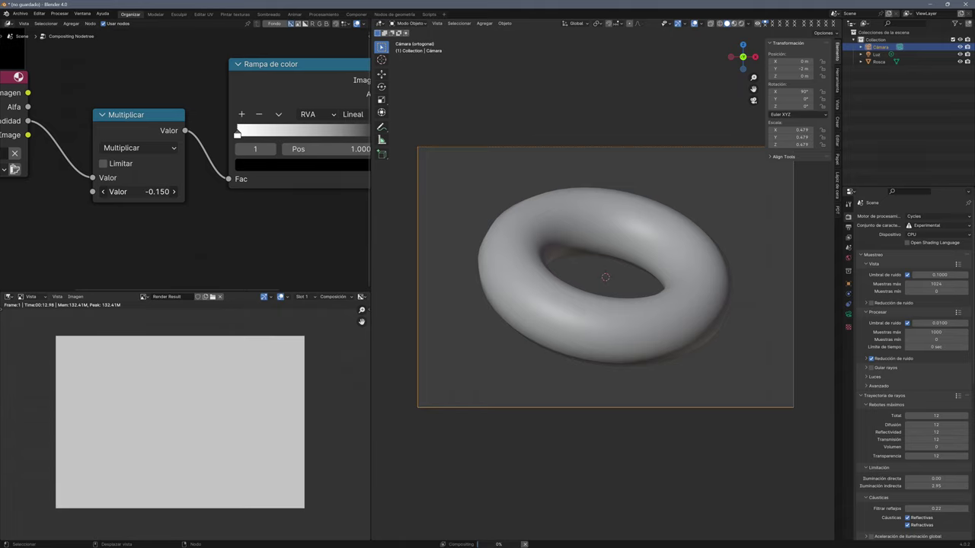
{"action": "key", "text": "ctrl+z"}
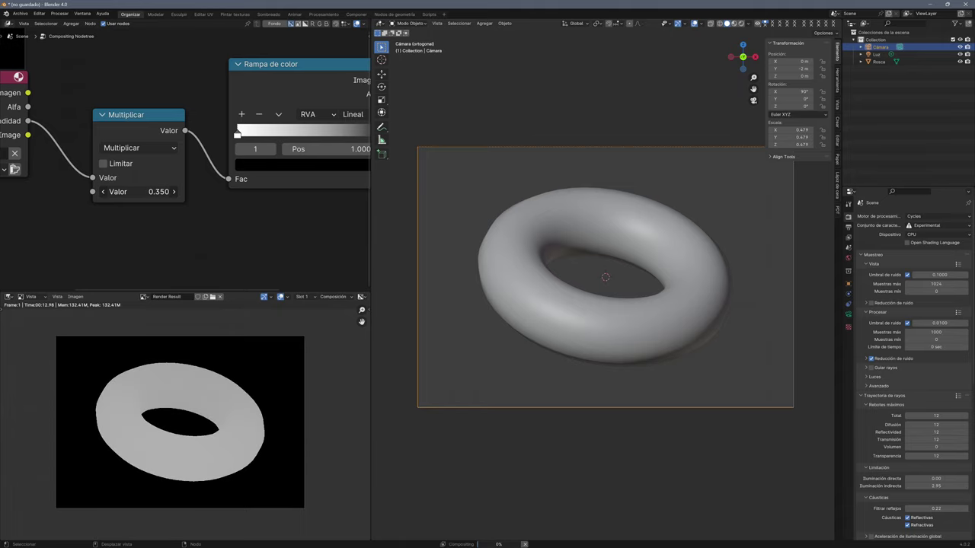
{"action": "left_click_drag", "start_coordinate": [144, 191], "coordinate": [152, 191]}
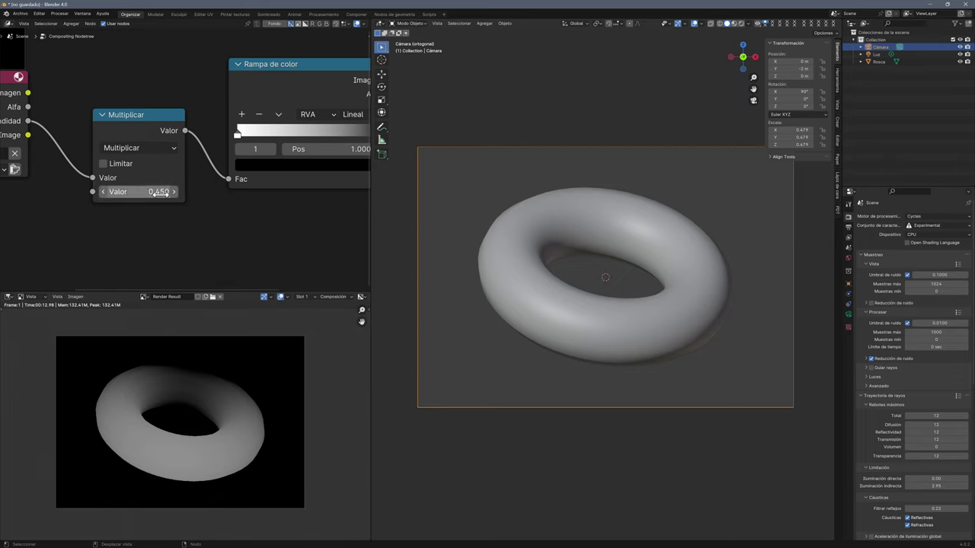
{"action": "mouse_move", "coordinate": [138, 192]}
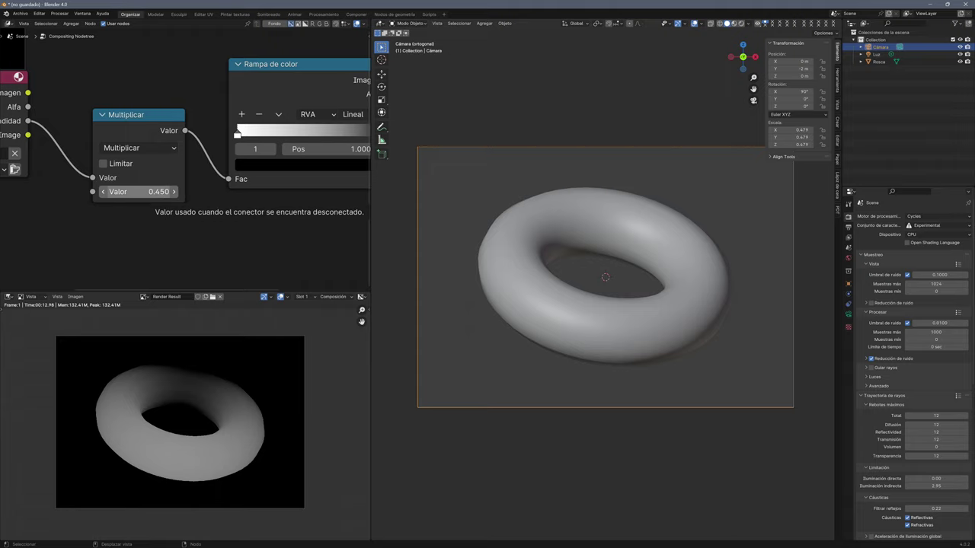
{"action": "left_click", "coordinate": [162, 192]}
{"action": "type", "text": ".4"}
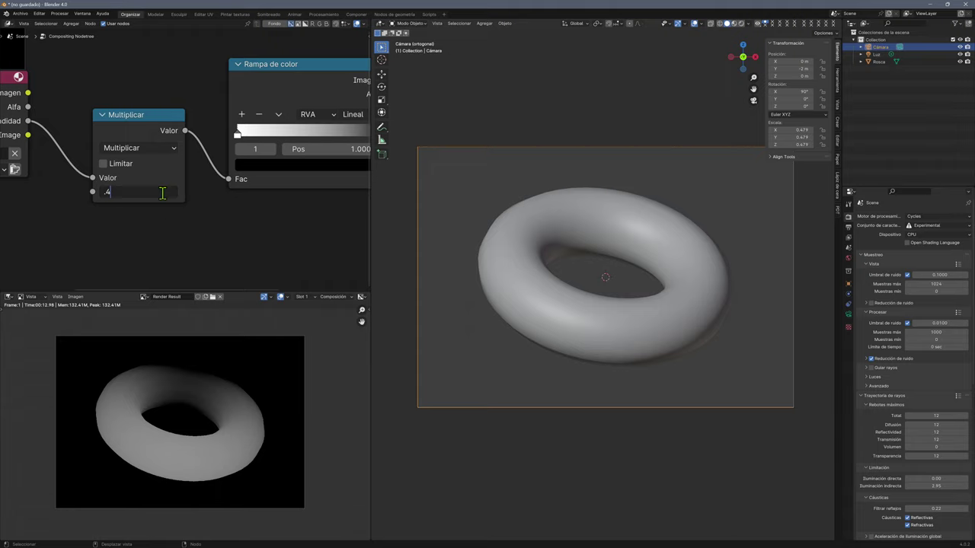
{"action": "key", "text": "Return"}
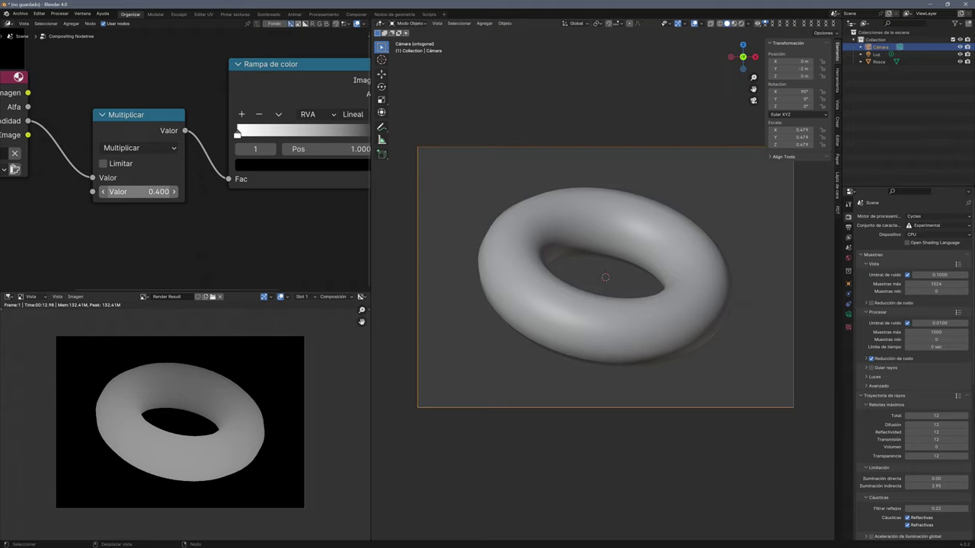
{"action": "left_click", "coordinate": [163, 192]}
{"action": "type", "text": "0.2"}
{"action": "key", "text": "Return"}
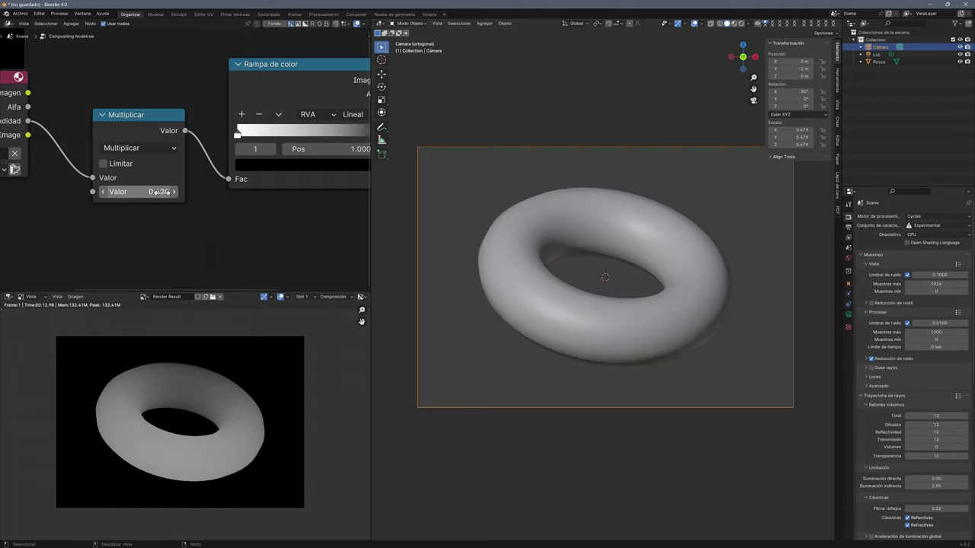
{"action": "left_click_drag", "start_coordinate": [162, 192], "coordinate": [198, 192]}
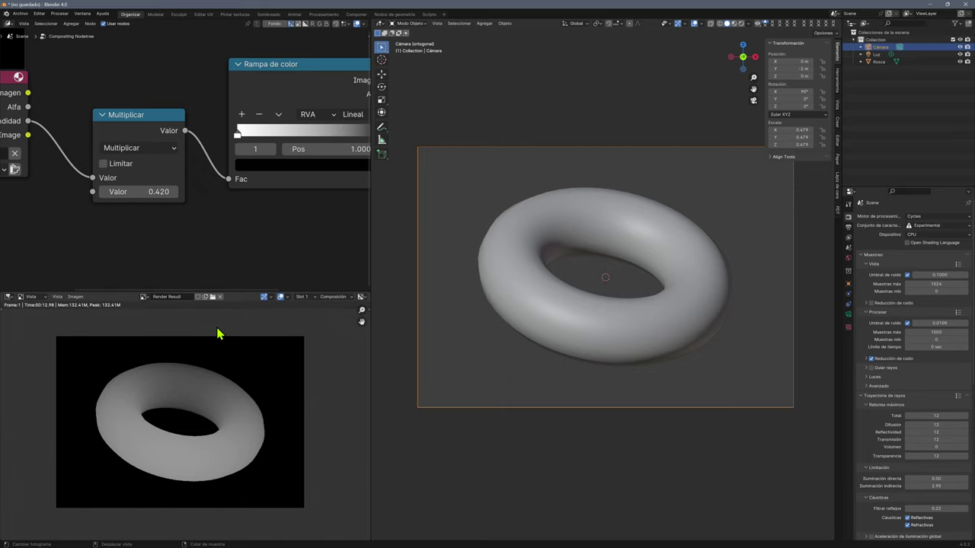
- Save the render as Rosca.png in Pictures > Z maps, then close the render window
{"action": "key", "text": "F11"}
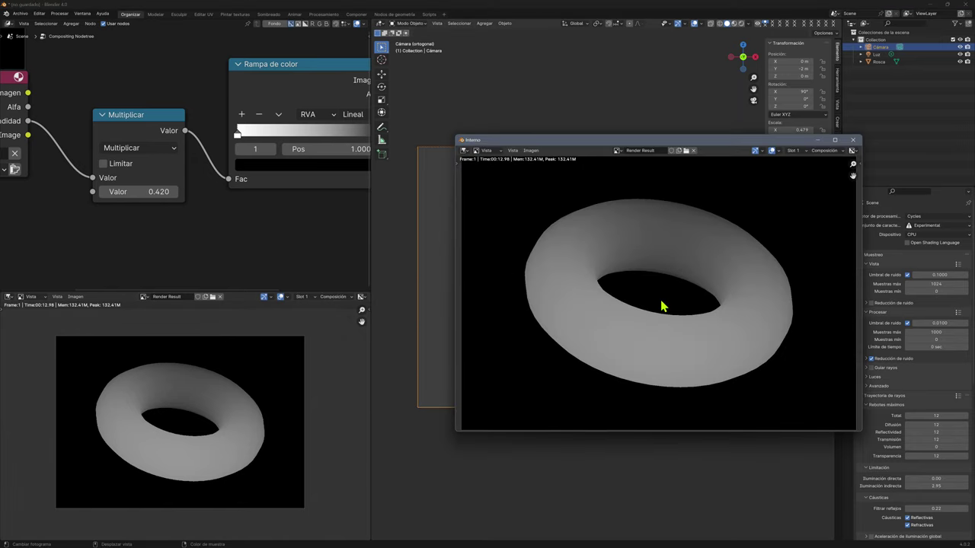
{"action": "left_click", "coordinate": [531, 151]}
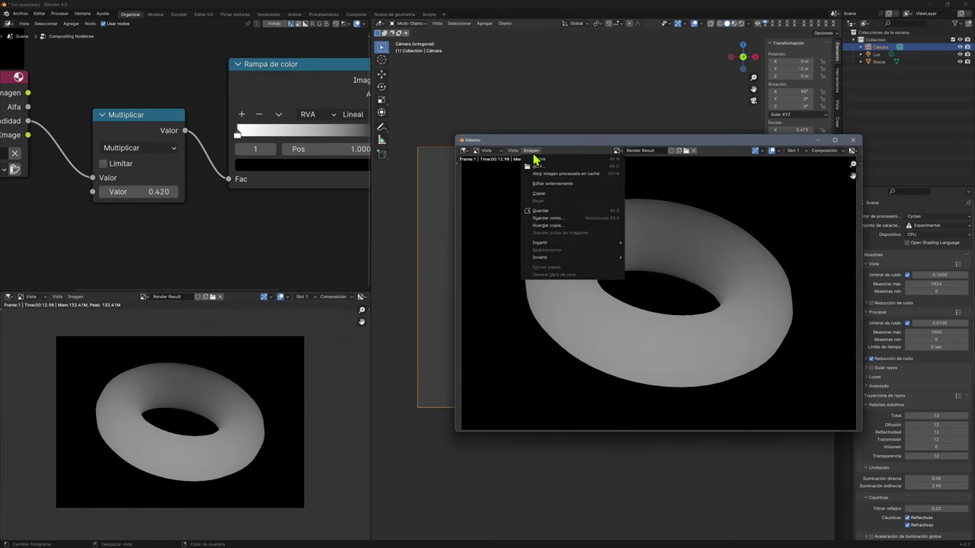
{"action": "left_click", "coordinate": [560, 219]}
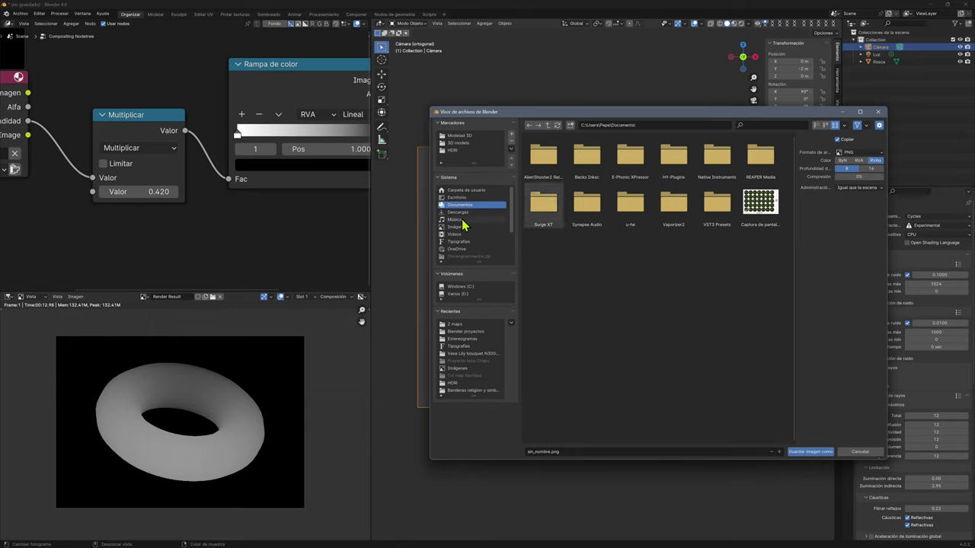
{"action": "left_click", "coordinate": [458, 226]}
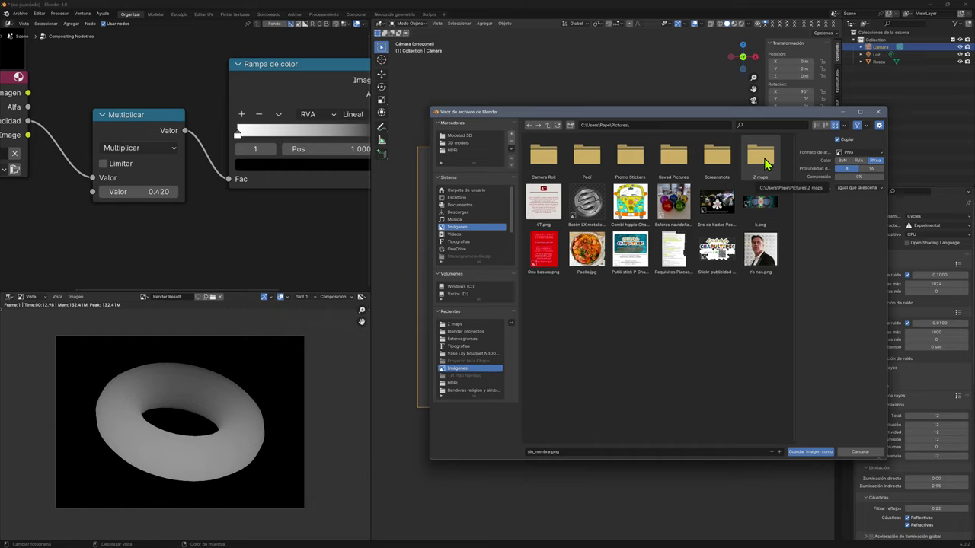
{"action": "left_click", "coordinate": [761, 157]}
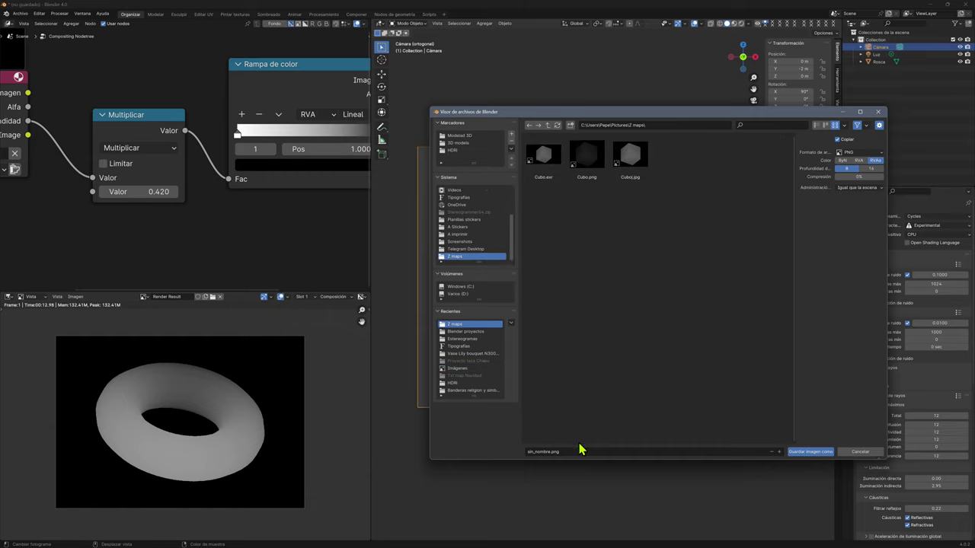
{"action": "left_click", "coordinate": [539, 453]}
{"action": "type", "text": "C"}
{"action": "type", "text": "a"}
{"action": "left_click", "coordinate": [823, 453]}
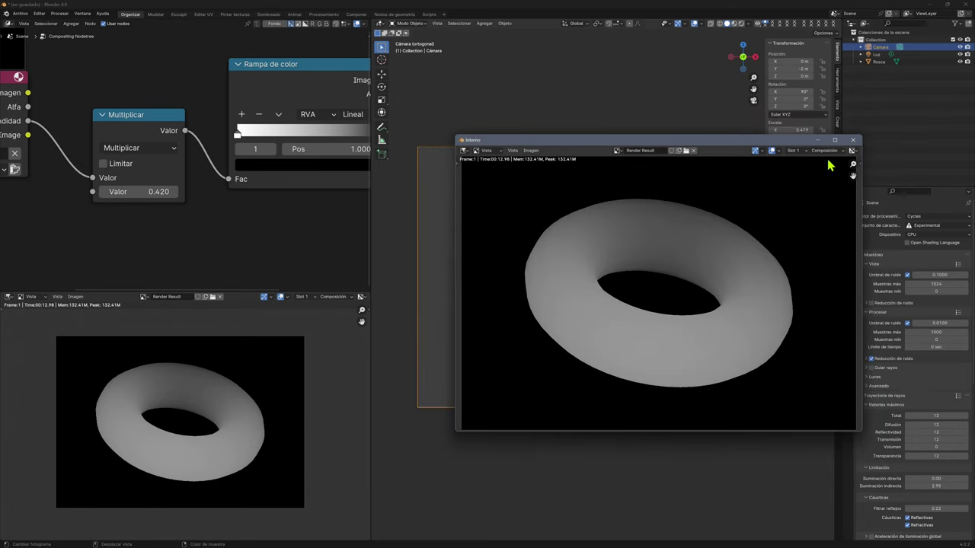
{"action": "left_click_drag", "start_coordinate": [839, 142], "coordinate": [782, 126]}
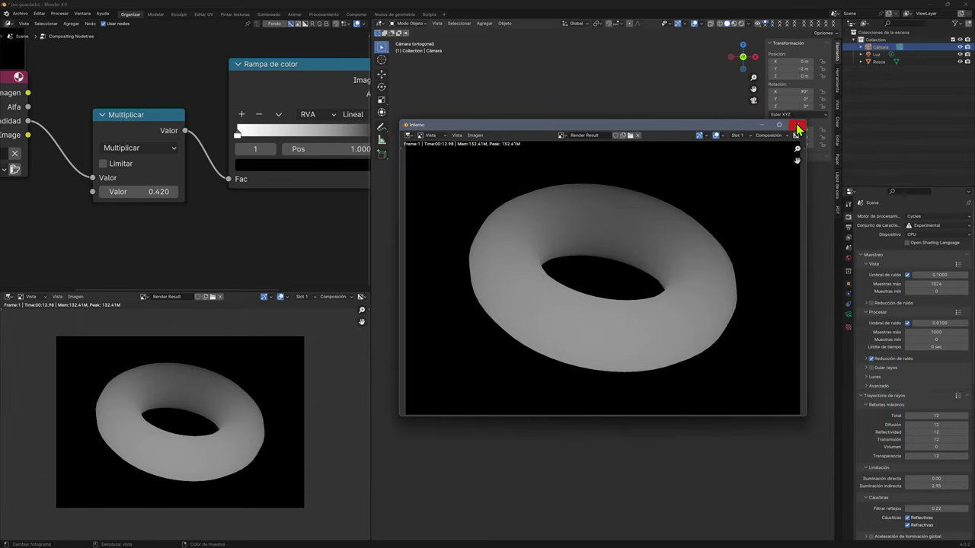
{"action": "left_click", "coordinate": [798, 126]}
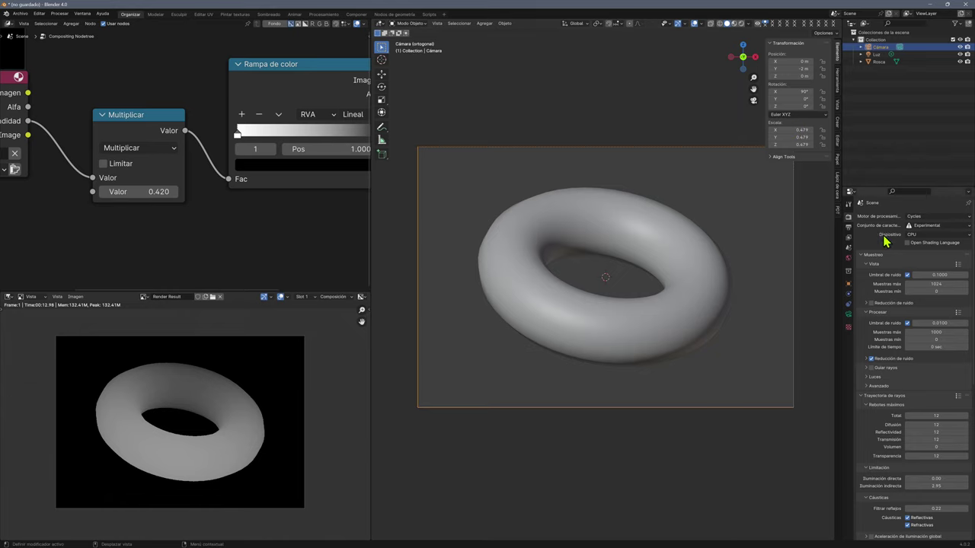
- Set the output file format to OpenEXR and render the torus frame again
{"action": "left_click", "coordinate": [849, 227]}
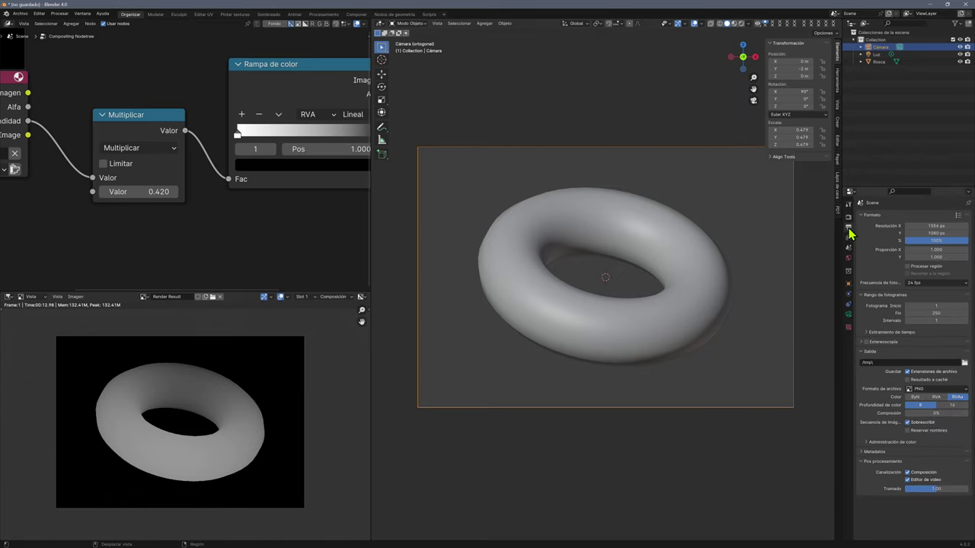
{"action": "left_click", "coordinate": [946, 388]}
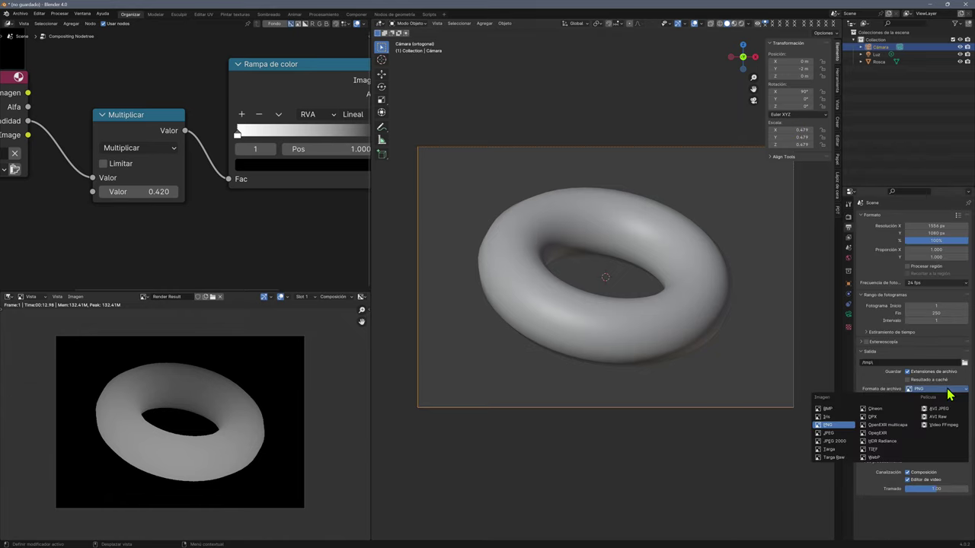
{"action": "left_click", "coordinate": [877, 434]}
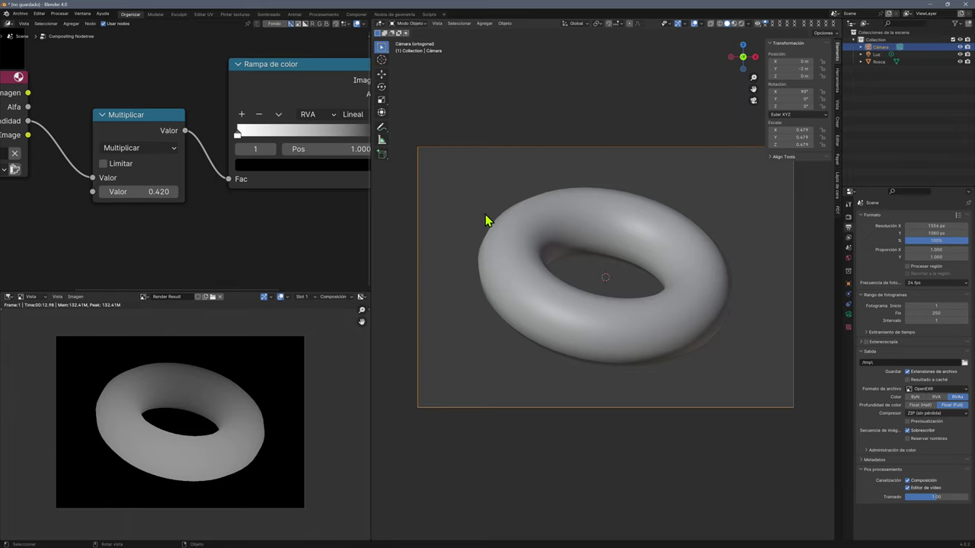
{"action": "key", "text": "ctrl+F12"}
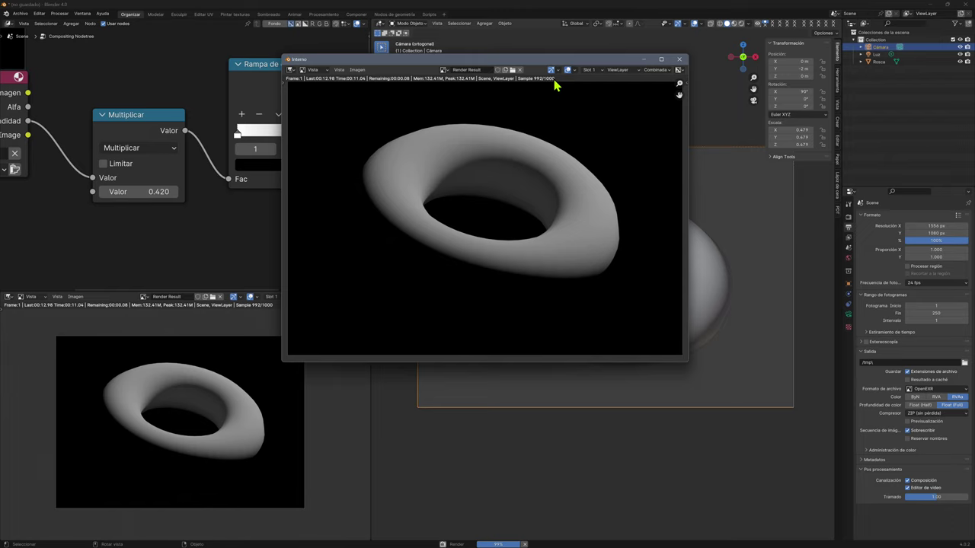
- Save the new render as Rosca.exr in Z maps and close the render result window
{"action": "left_click", "coordinate": [358, 70]}
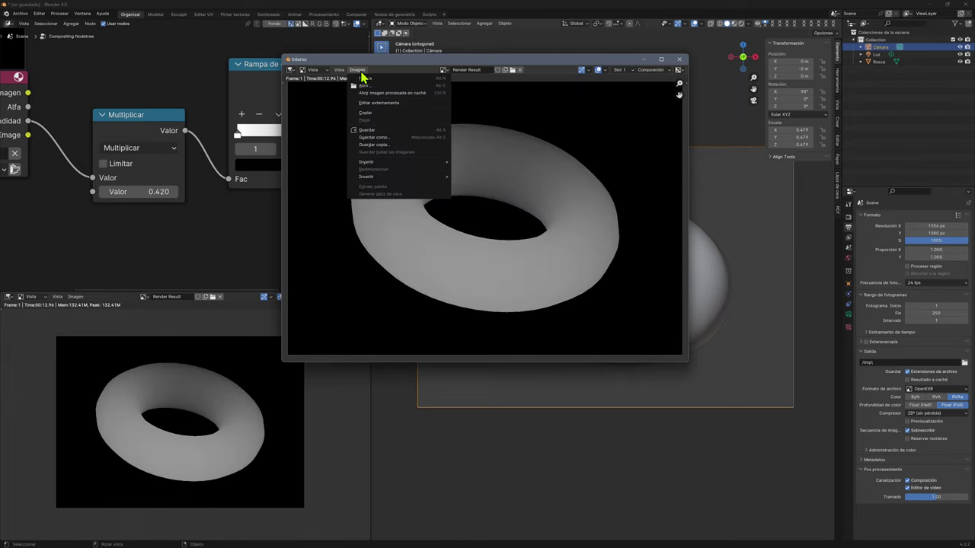
{"action": "left_click", "coordinate": [378, 138]}
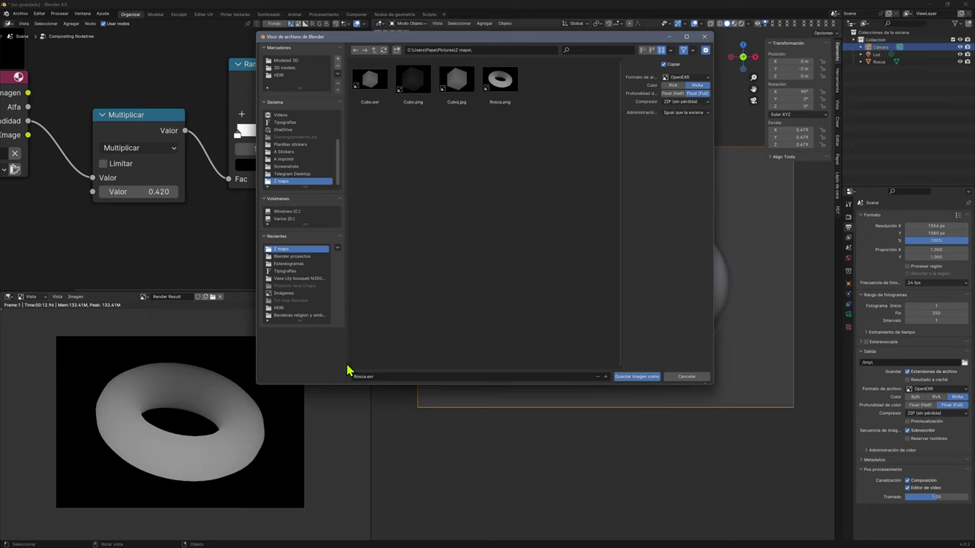
{"action": "left_click", "coordinate": [633, 376]}
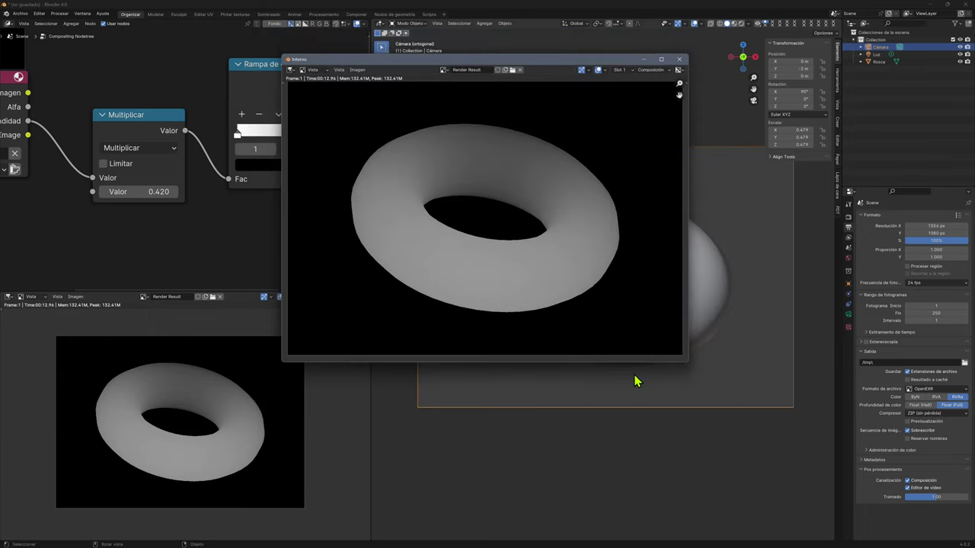
{"action": "left_click", "coordinate": [680, 59]}
- Quit Blender choosing not to save the scene, then switch to Stereogrammer
{"action": "left_click", "coordinate": [967, 4]}
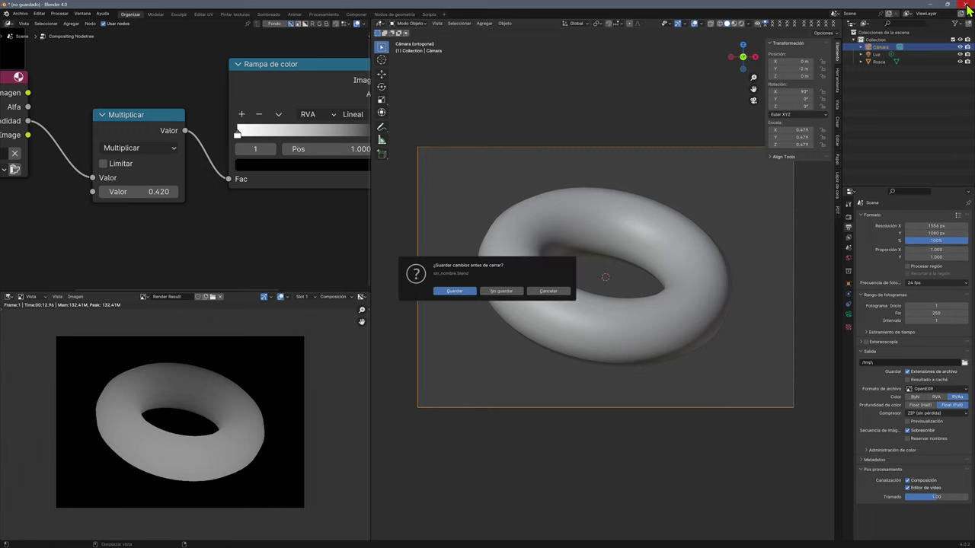
{"action": "left_click", "coordinate": [499, 292]}
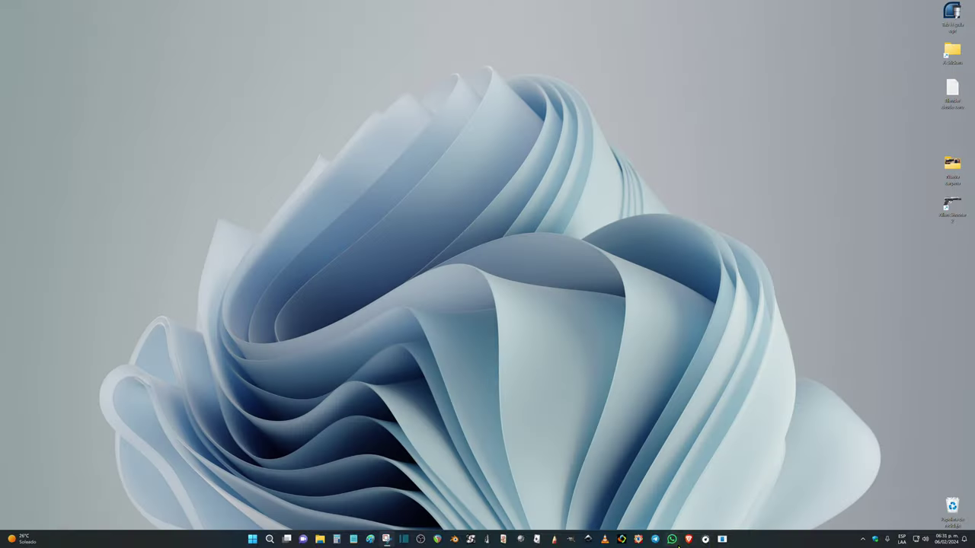
{"action": "left_click", "coordinate": [722, 539]}
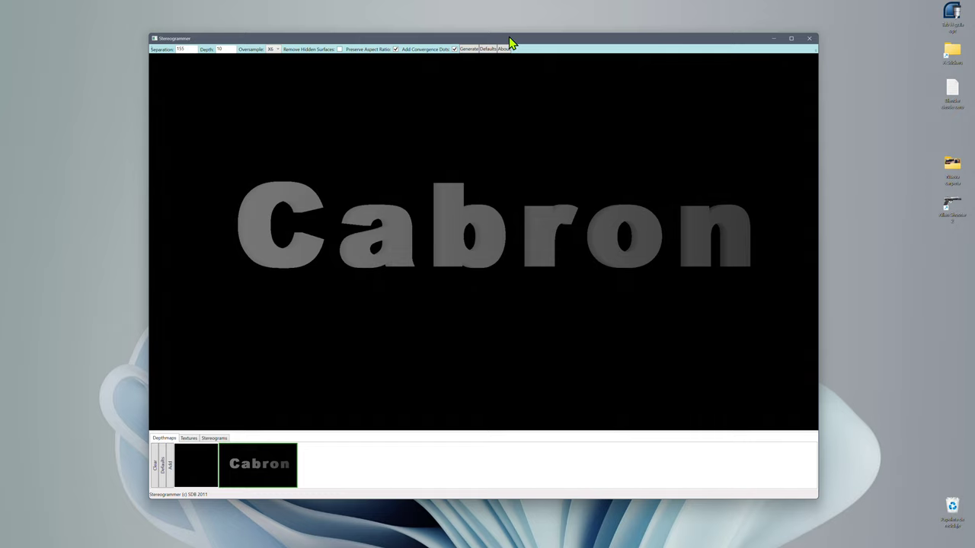
- Clear the Cabron depth map and load Rosca from Imágenes > Z maps
{"action": "left_click", "coordinate": [156, 479]}
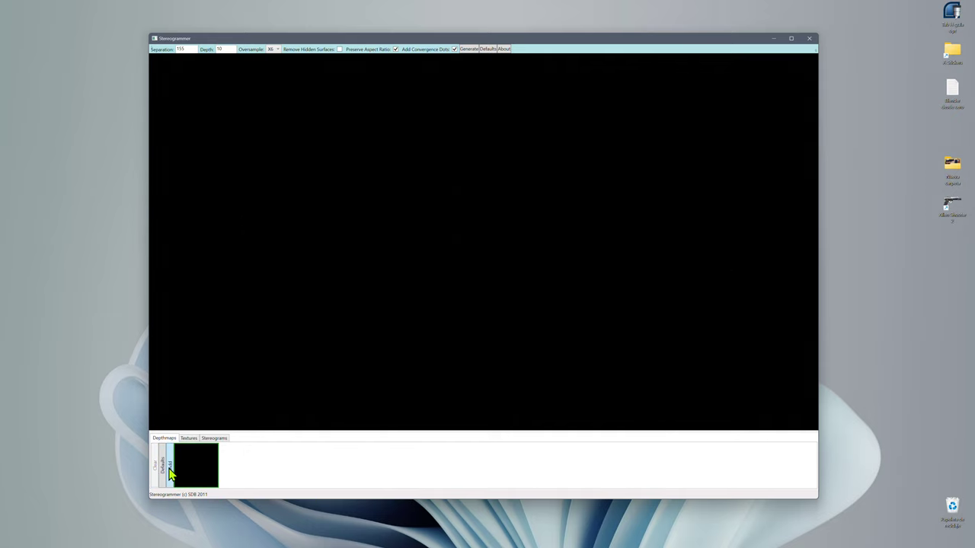
{"action": "left_click", "coordinate": [171, 472]}
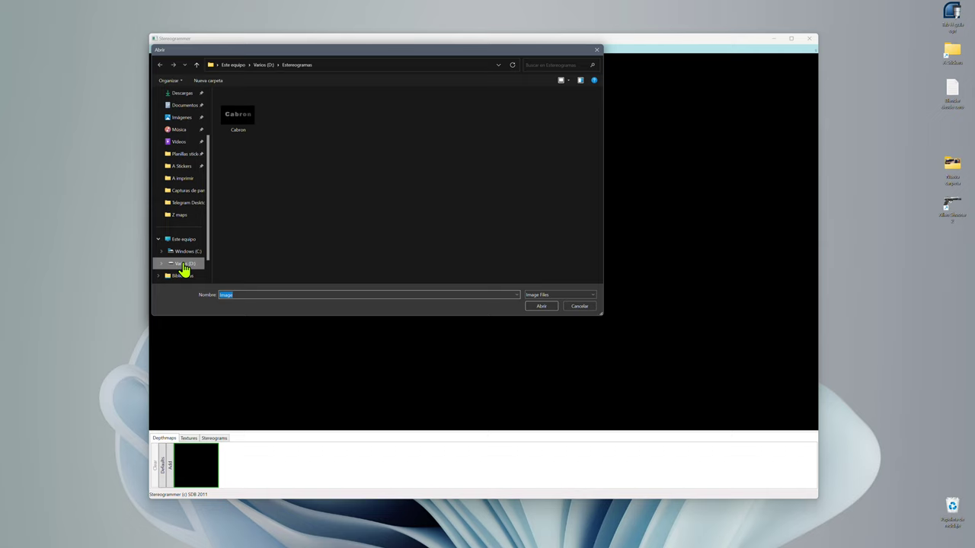
{"action": "left_click", "coordinate": [183, 117]}
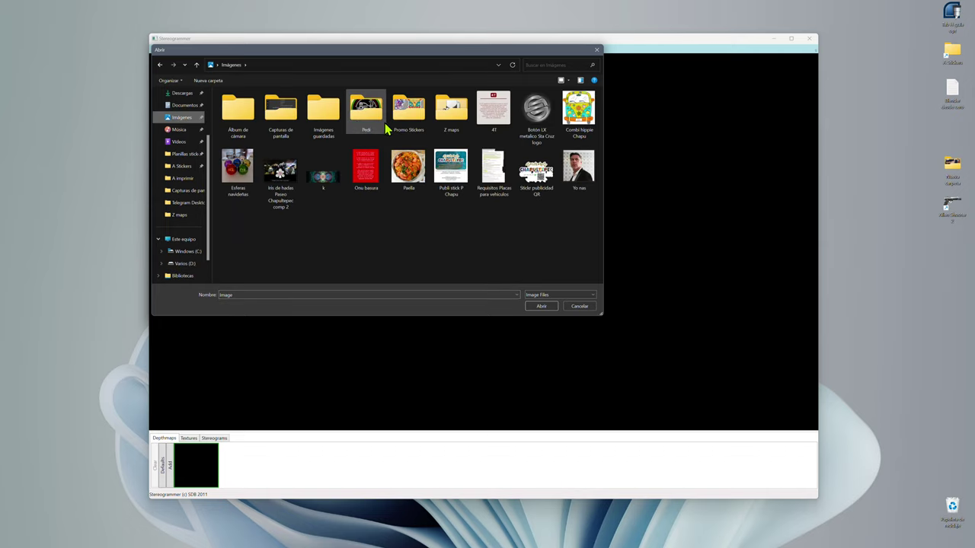
{"action": "double_click", "coordinate": [455, 122]}
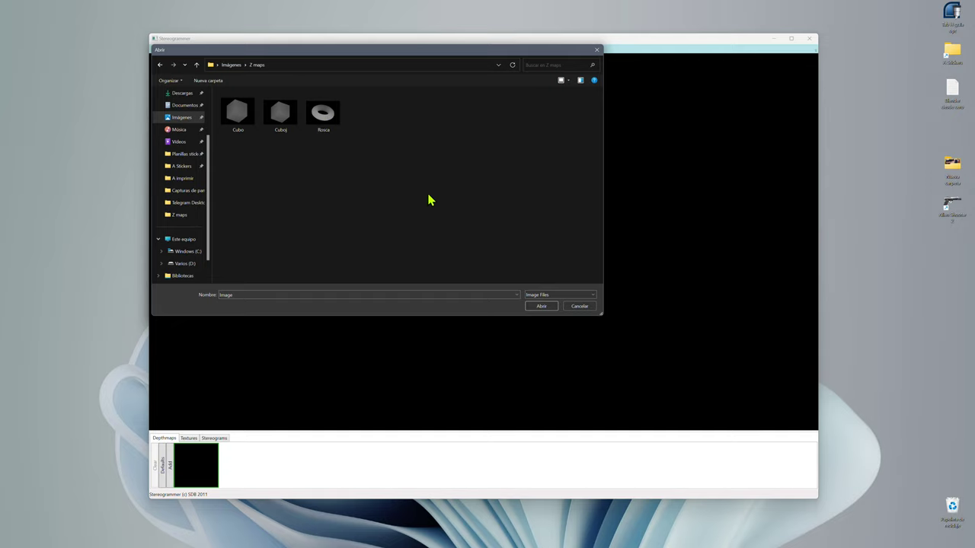
{"action": "left_click", "coordinate": [329, 114]}
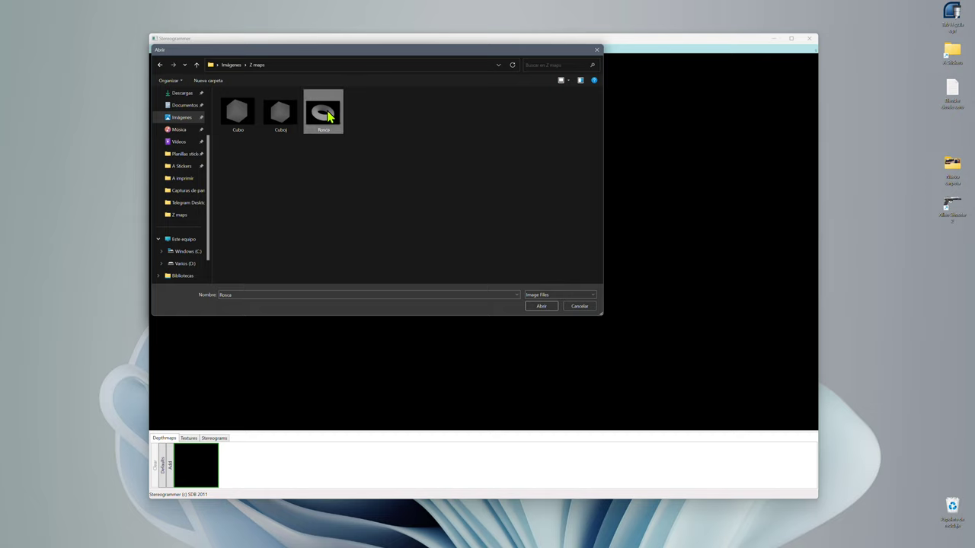
{"action": "left_click", "coordinate": [541, 306]}
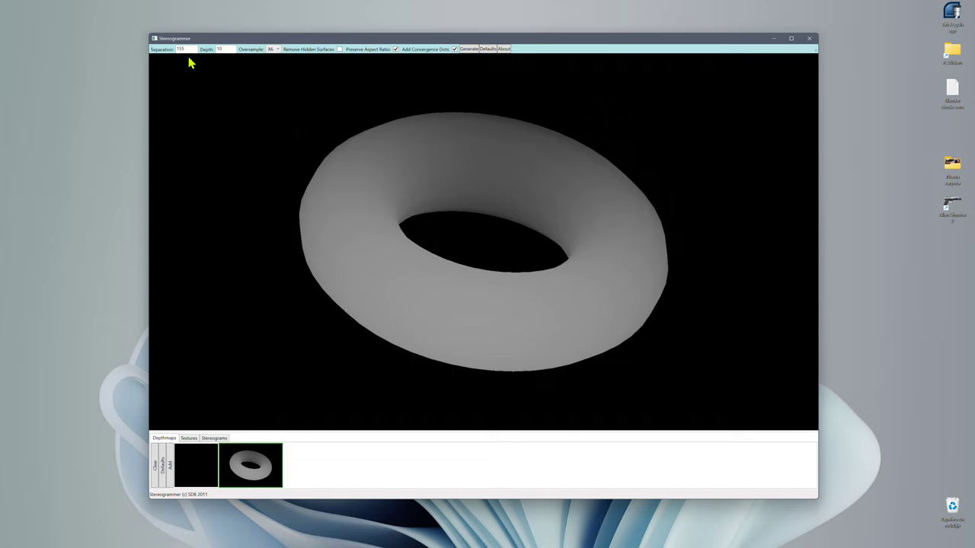
- Dismiss the Generate Stereogram settings without generating and display the Textures collection
{"action": "left_click", "coordinate": [469, 49]}
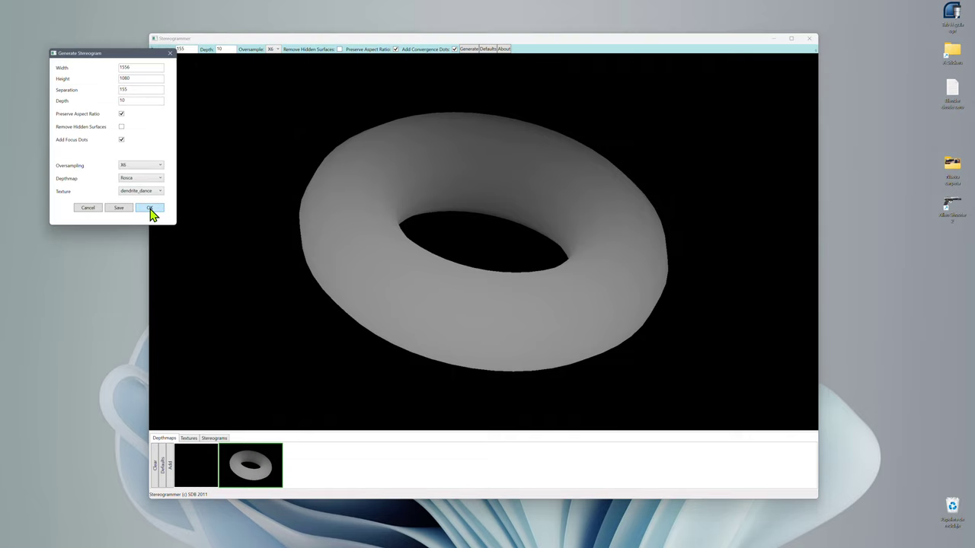
{"action": "left_click", "coordinate": [170, 53]}
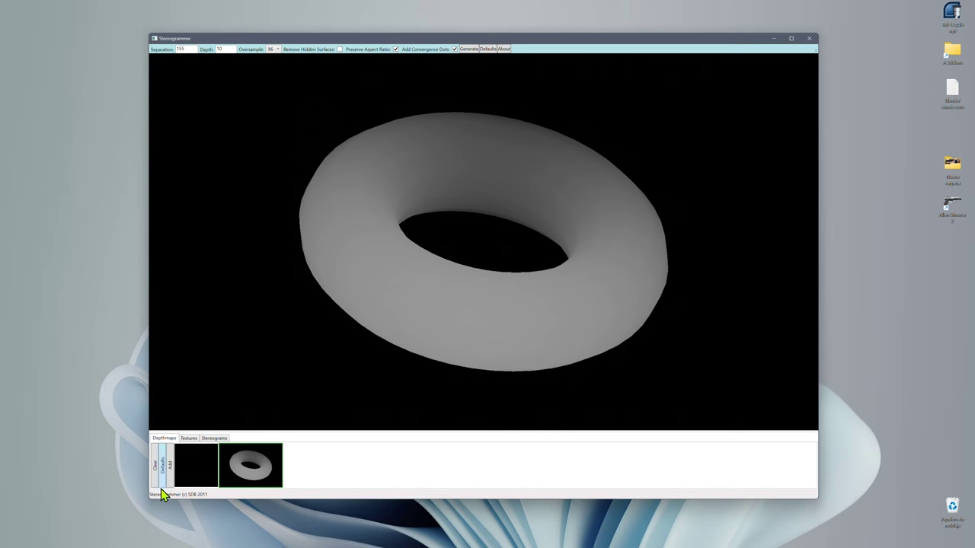
{"action": "left_click", "coordinate": [187, 439]}
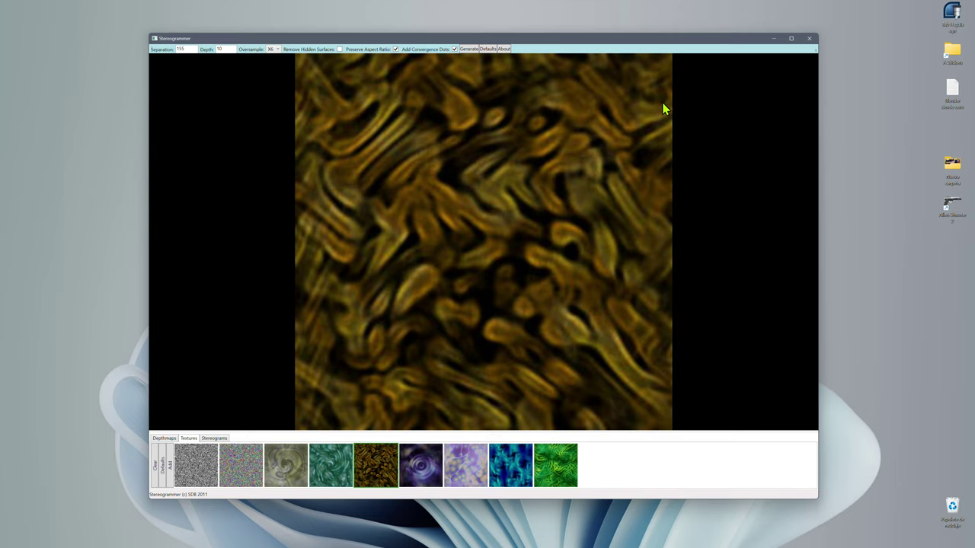
- Generate the 1556×1080 dendrite_dance stereogram at separation 155, depth 10, and dismiss the confirmation
{"action": "left_click", "coordinate": [467, 49]}
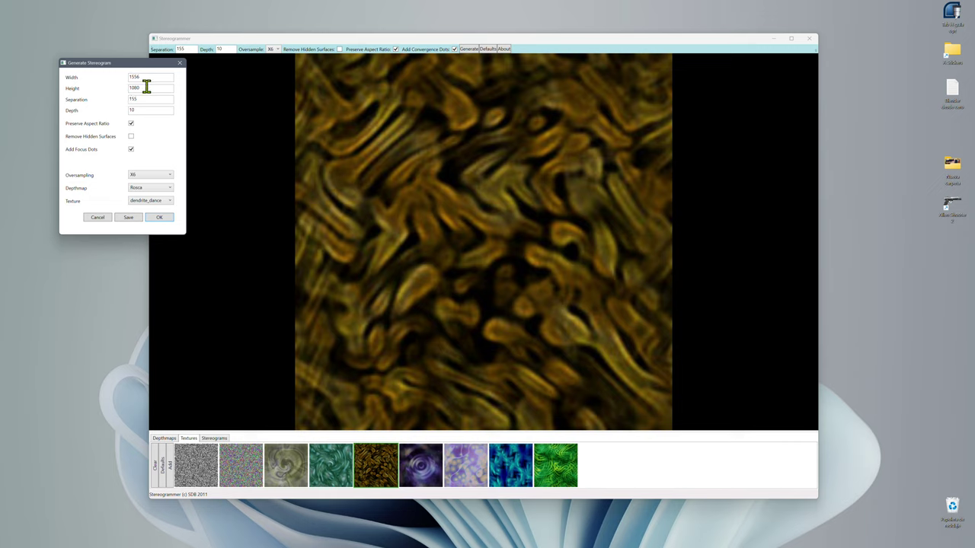
{"action": "left_click", "coordinate": [159, 217]}
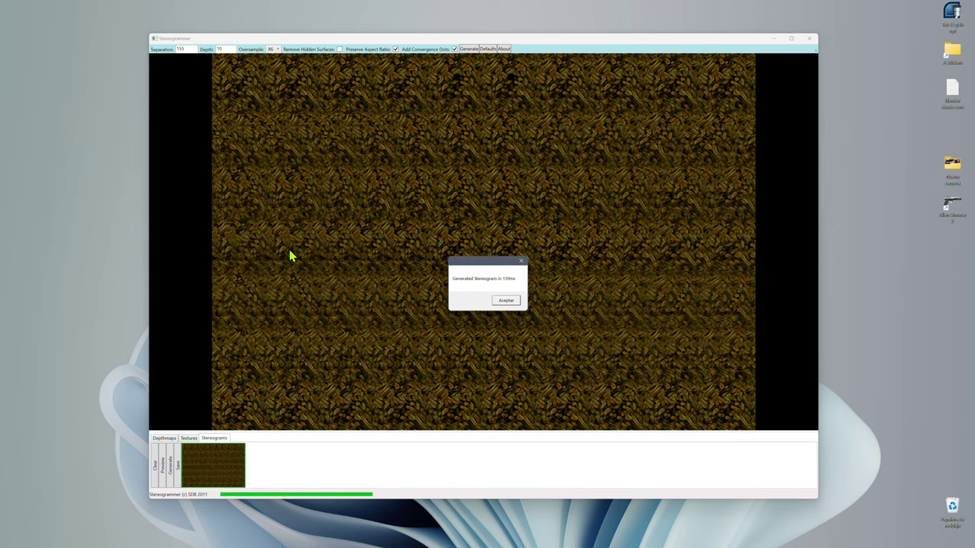
{"action": "left_click", "coordinate": [507, 300]}
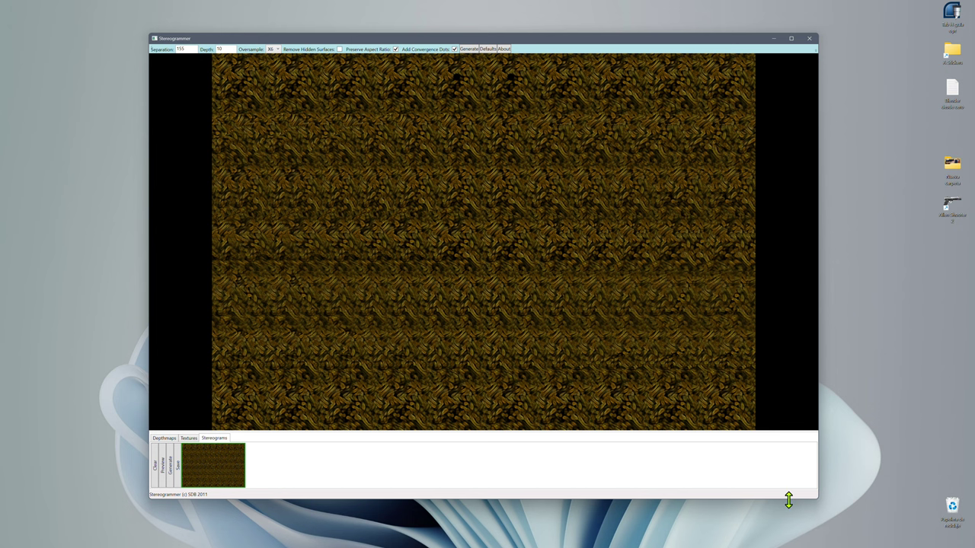
- Enter depth 10 and change separation to 135, resizing the window around the edits
{"action": "left_click_drag", "start_coordinate": [788, 500], "coordinate": [787, 545]}
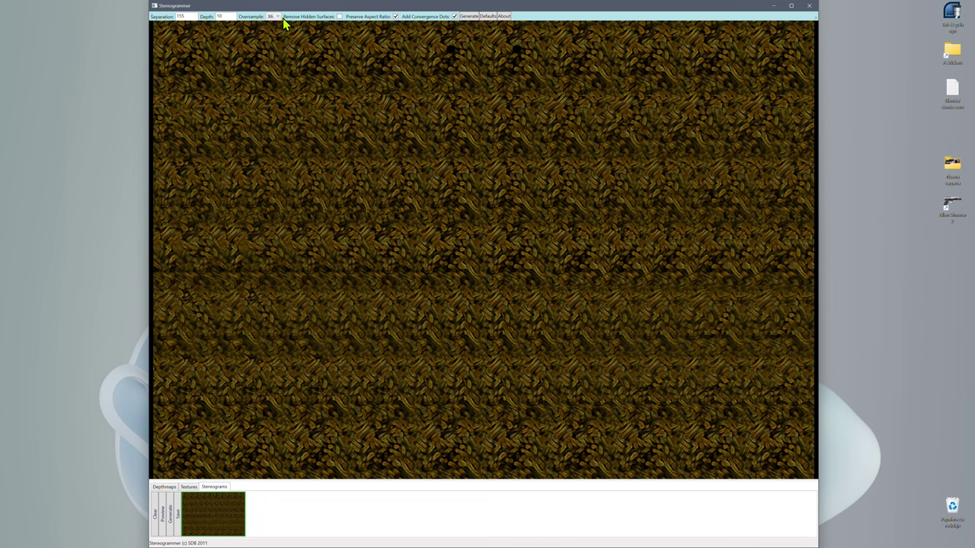
{"action": "left_click", "coordinate": [219, 17]}
{"action": "type", "text": "10"}
{"action": "left_click_drag", "start_coordinate": [191, 15], "coordinate": [177, 16]}
{"action": "type", "text": "1"}
{"action": "left_click_drag", "start_coordinate": [602, 12], "coordinate": [610, 22]}
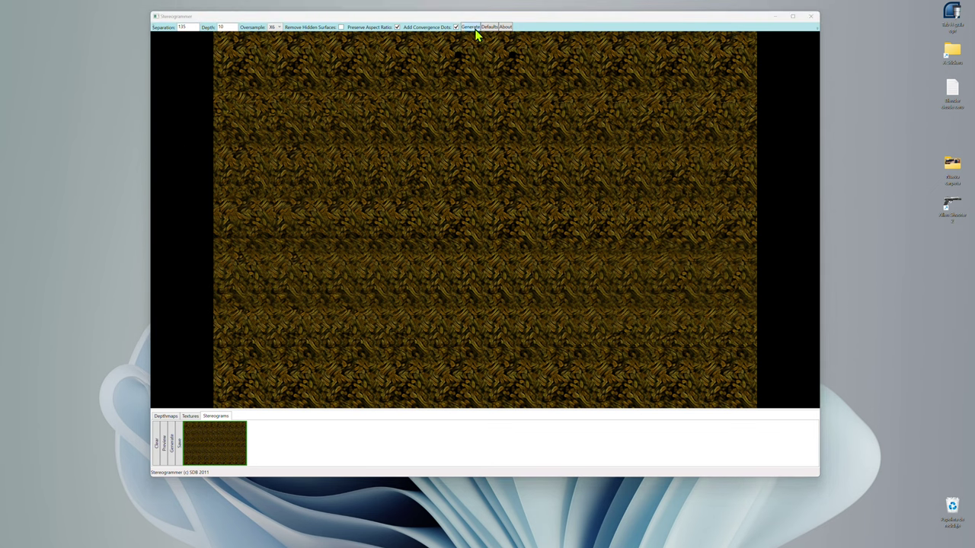
- Generate a second stereogram at separation 135, then show the Rosca torus depth map full-size
{"action": "key", "text": "alt+Tab"}
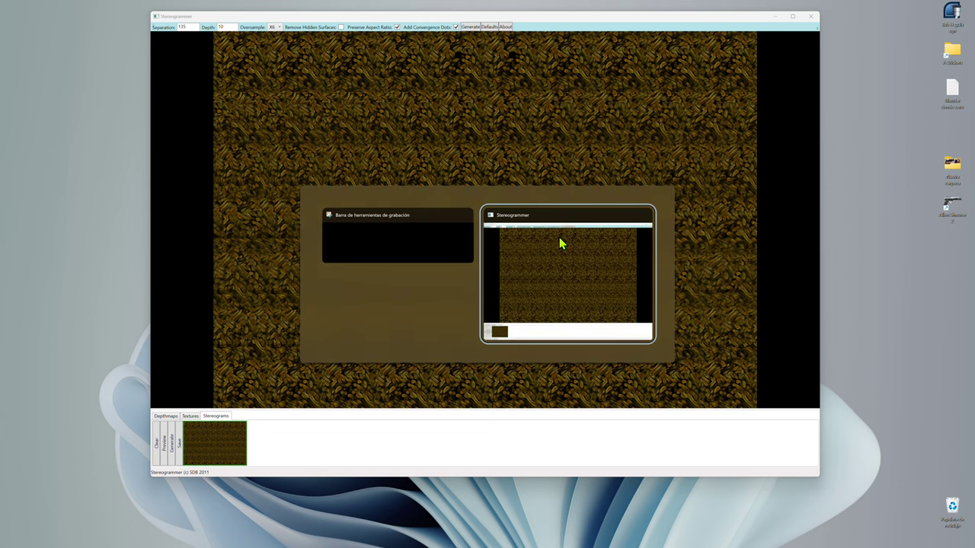
{"action": "left_click", "coordinate": [559, 243]}
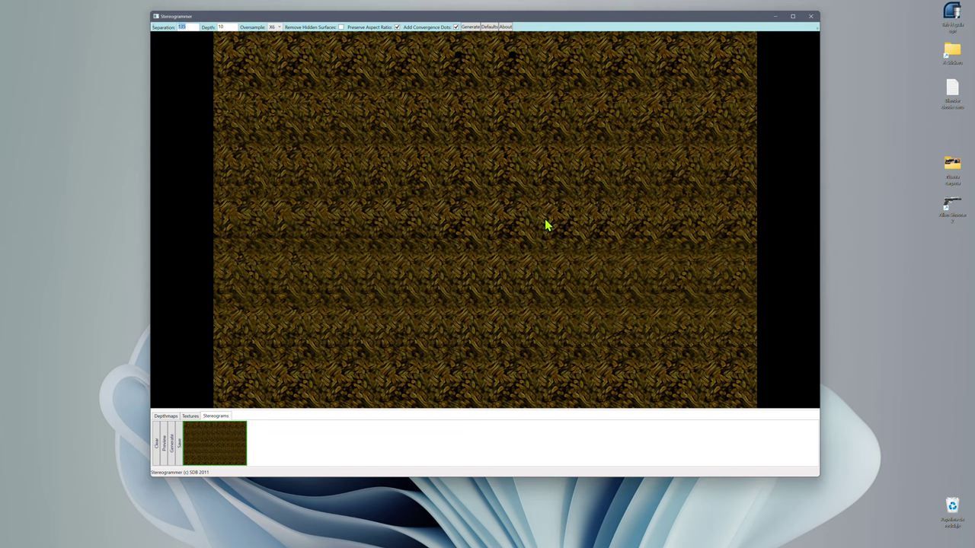
{"action": "left_click", "coordinate": [194, 27]}
{"action": "left_click", "coordinate": [466, 27]}
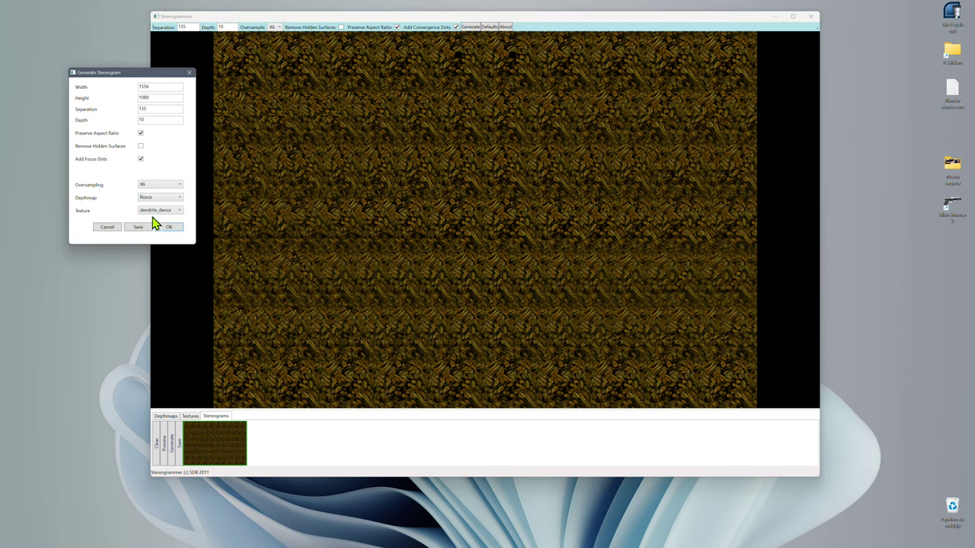
{"action": "left_click", "coordinate": [166, 228]}
{"action": "left_click", "coordinate": [505, 298]}
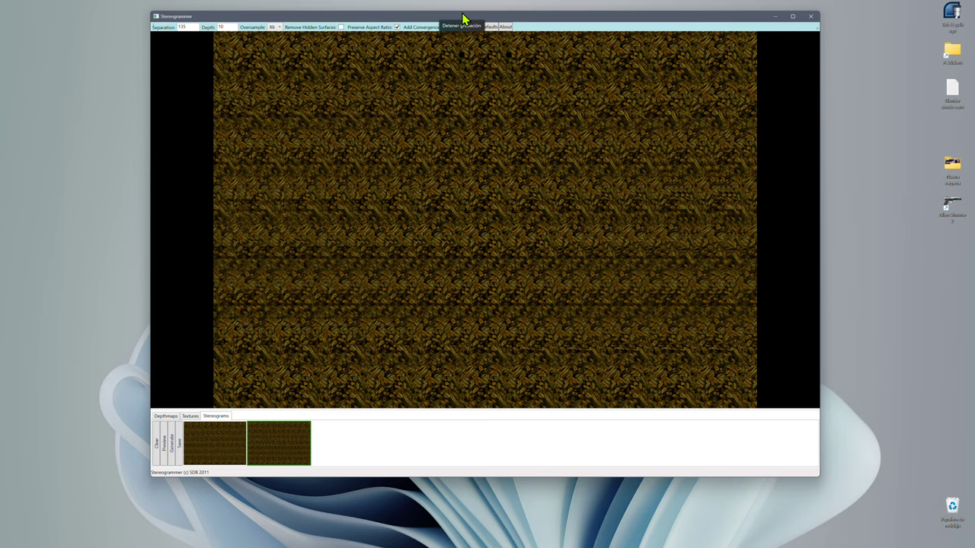
{"action": "left_click", "coordinate": [165, 416]}
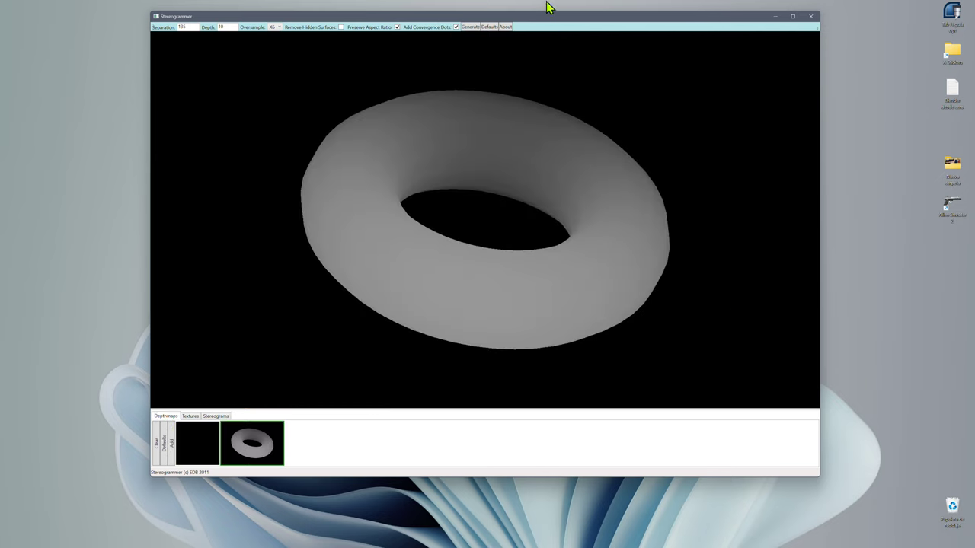